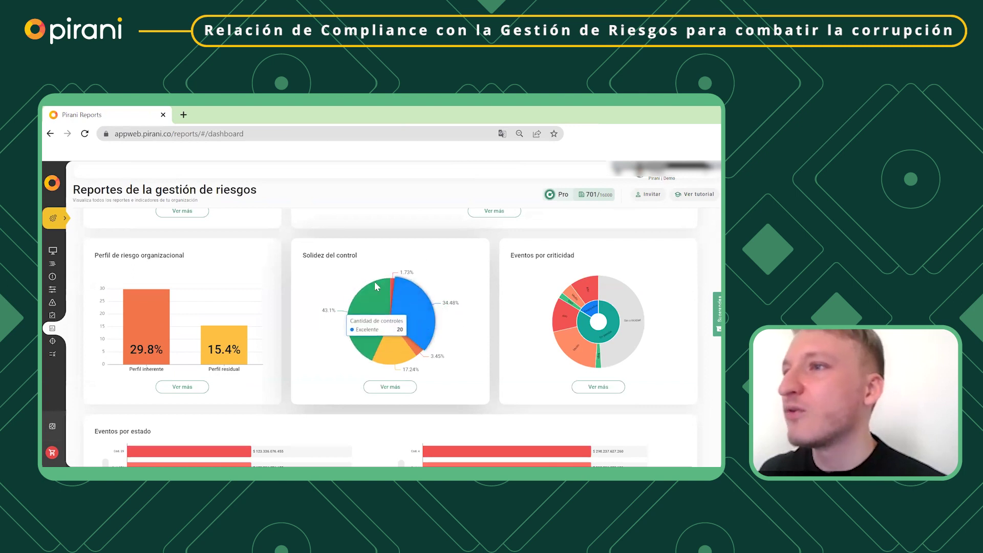
# - Examine the control counts behind the slices of the Solidez del control pie chart
pyautogui.moveTo(432, 311)
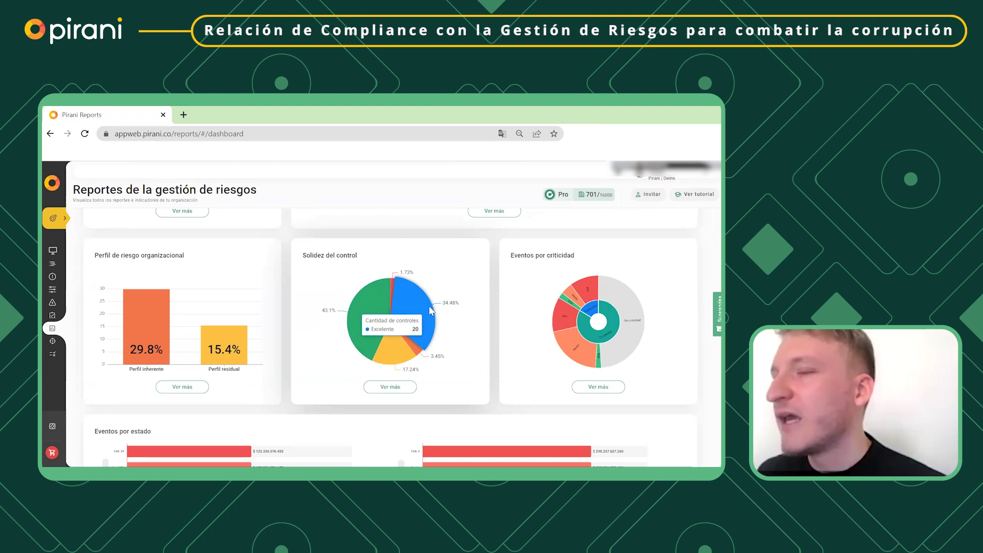
pyautogui.moveTo(358, 307)
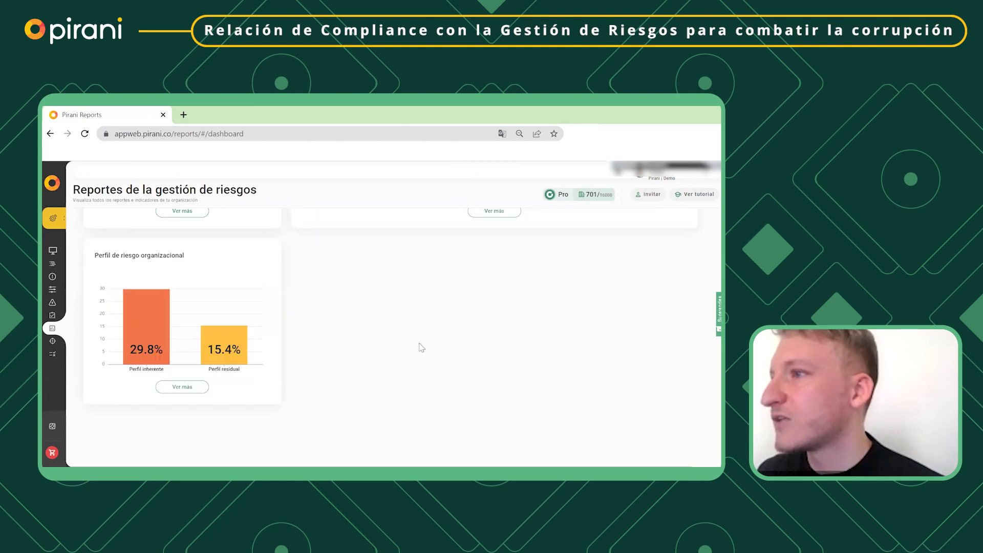
pyautogui.moveTo(418, 348)
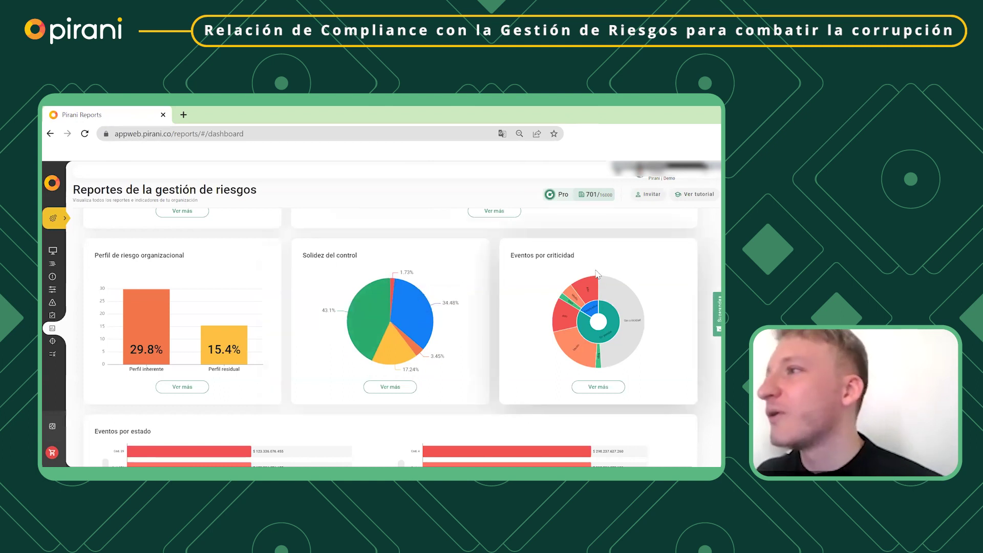
# - Inspect the segments of the Eventos por criticidad chart and open its full report
pyautogui.moveTo(594, 311)
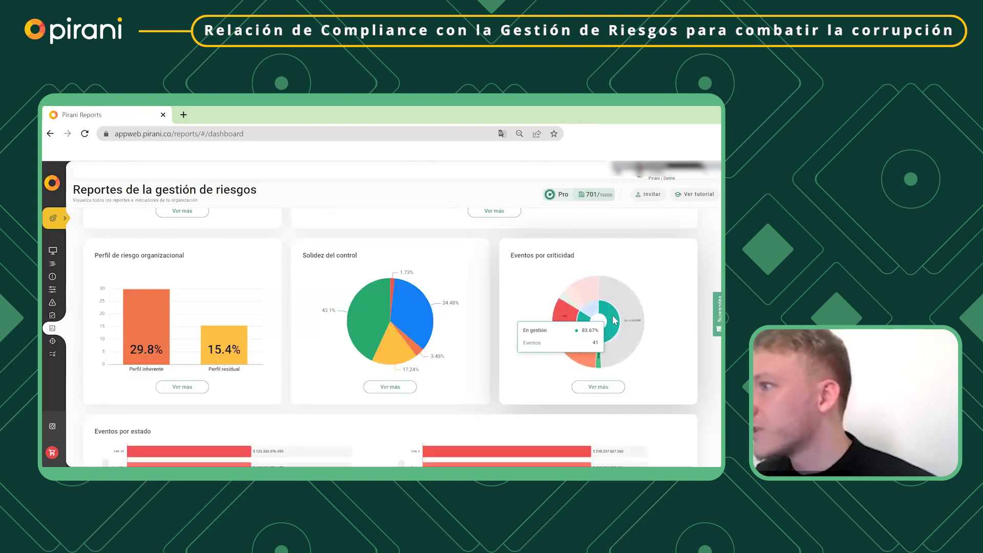
pyautogui.moveTo(631, 298)
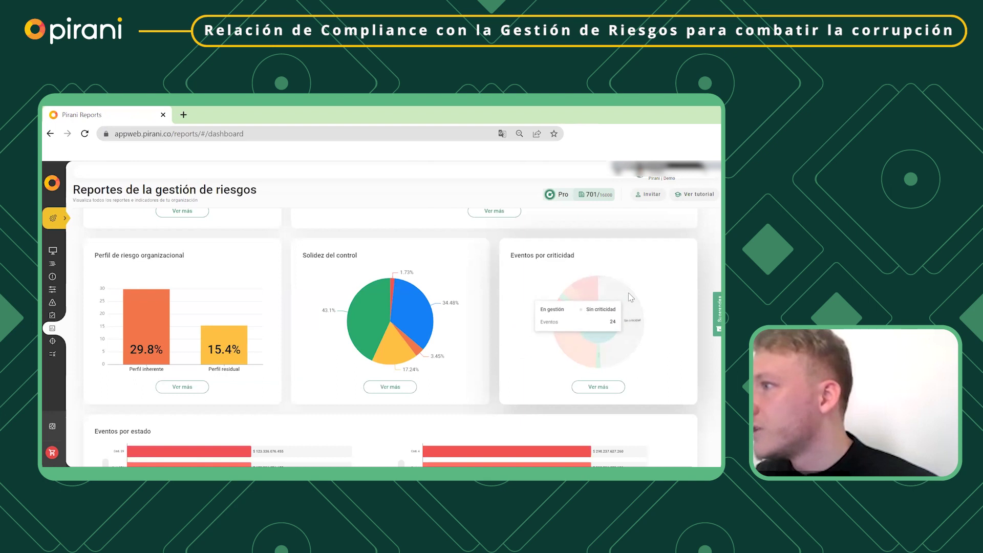
pyautogui.moveTo(564, 318)
pyautogui.moveTo(590, 357)
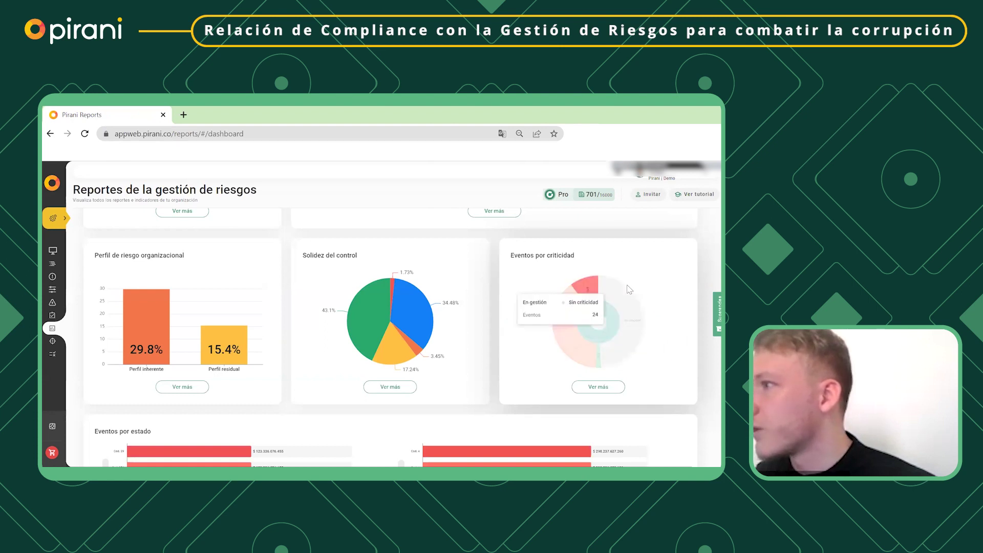
pyautogui.click(598, 388)
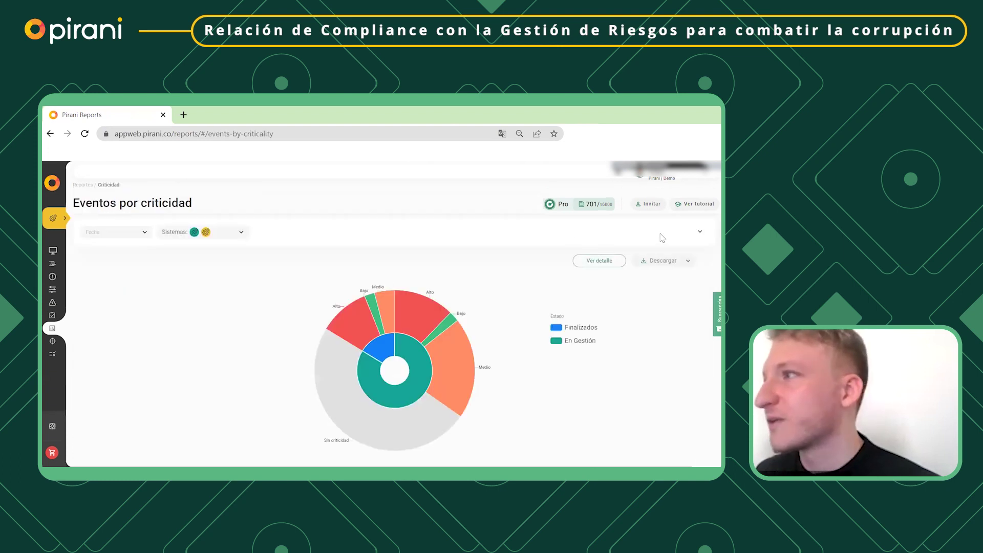
# - Review the detailed list of events by criticality, close it and return to the reports dashboard
pyautogui.click(606, 262)
pyautogui.scroll(-3, 589, 303)
pyautogui.scroll(3, 589, 304)
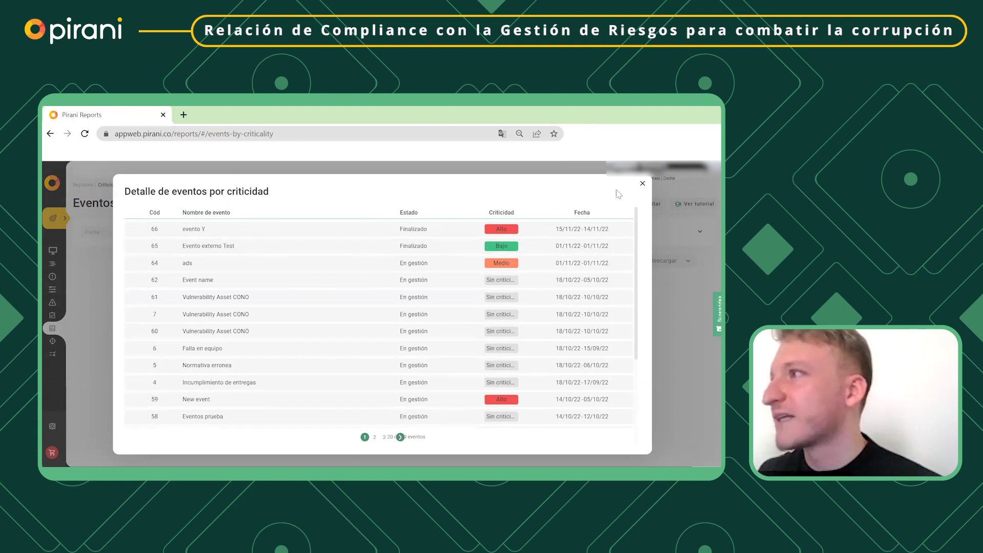
pyautogui.click(642, 184)
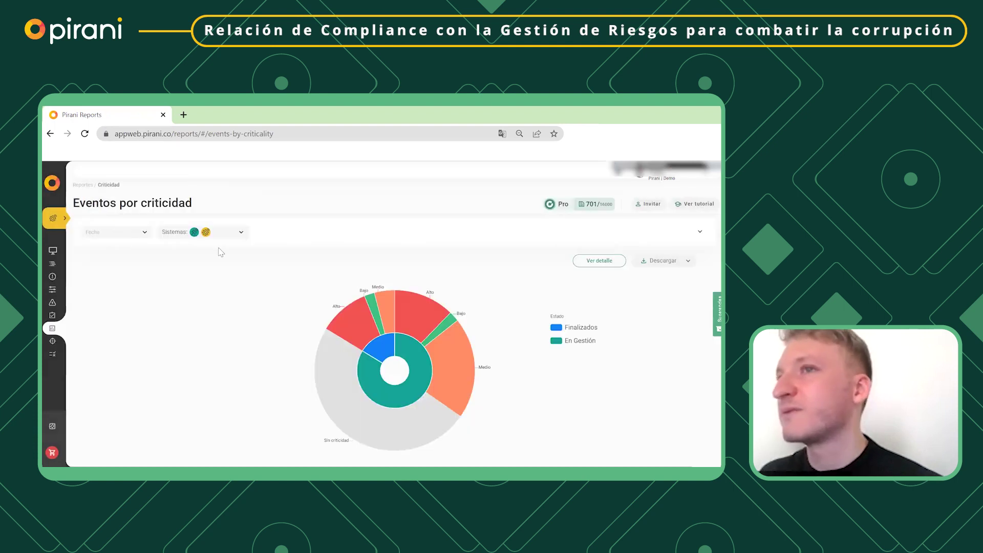
pyautogui.click(85, 186)
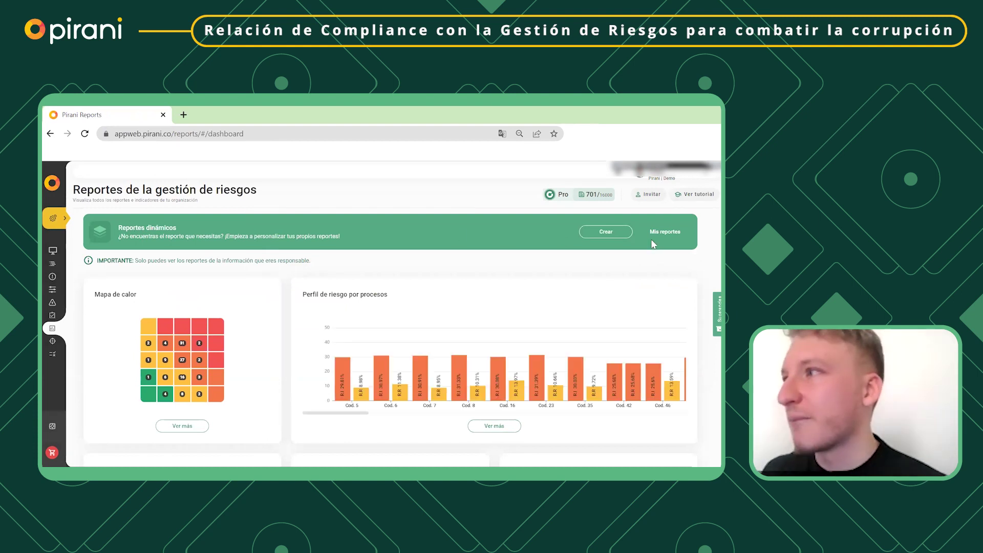
# - Look through the dashboard charts, examining Eventos por estado by process and by risk alongside the risk profile and control charts
pyautogui.scroll(-6, 450, 304)
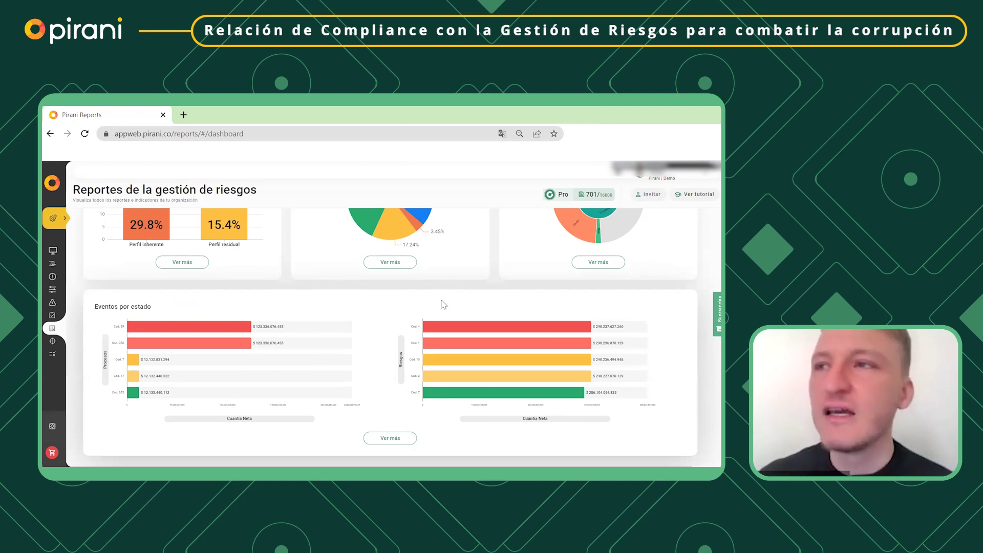
pyautogui.scroll(6, 444, 305)
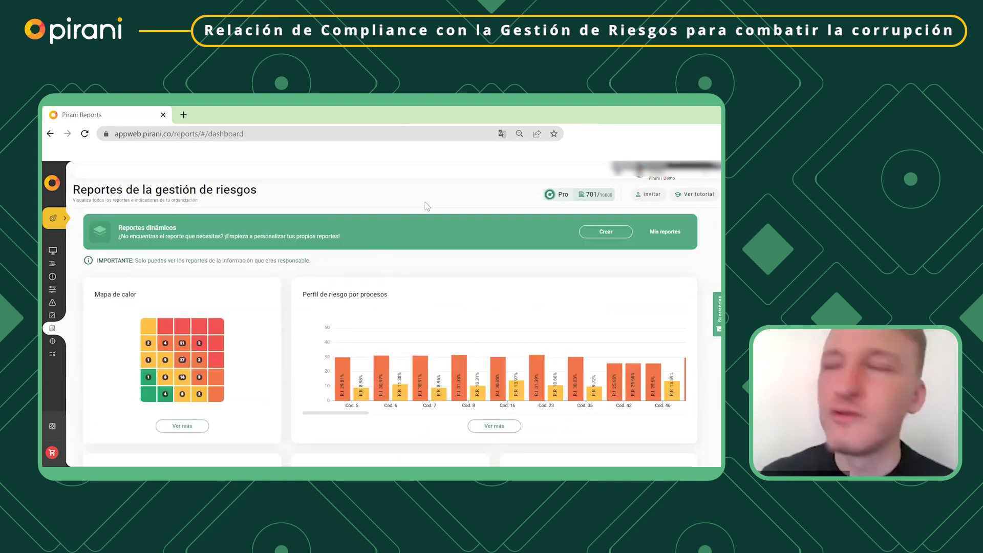
pyautogui.scroll(-5, 381, 261)
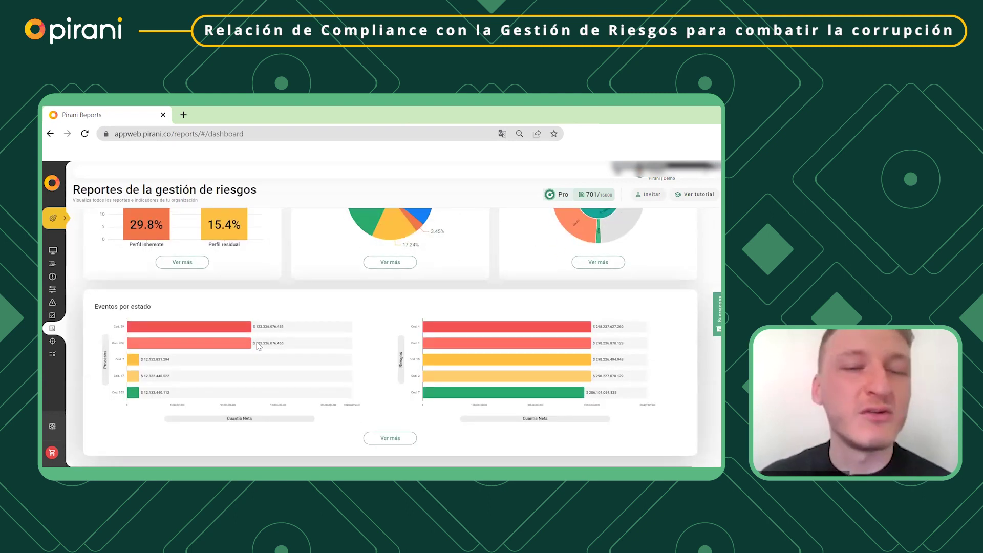
pyautogui.scroll(-3, 200, 308)
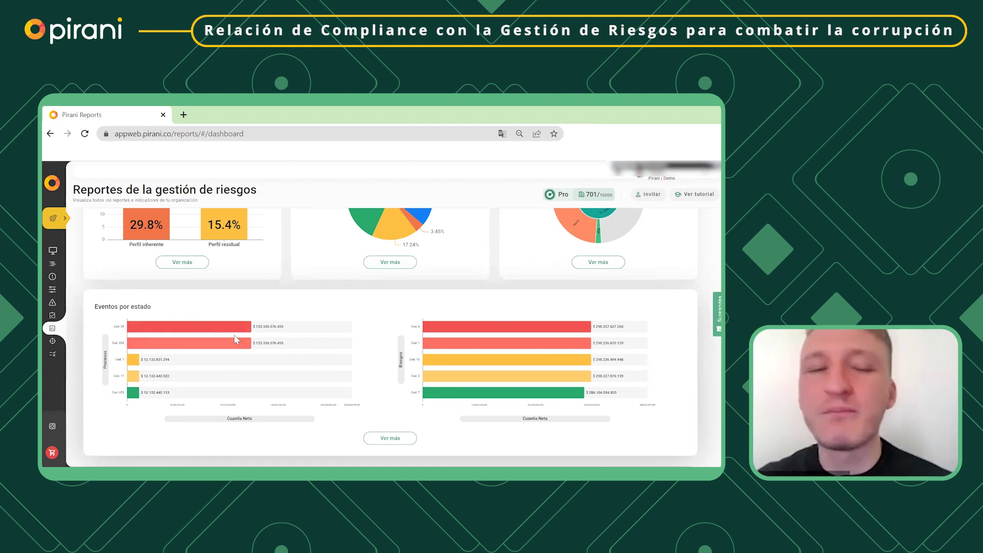
pyautogui.scroll(3, 382, 343)
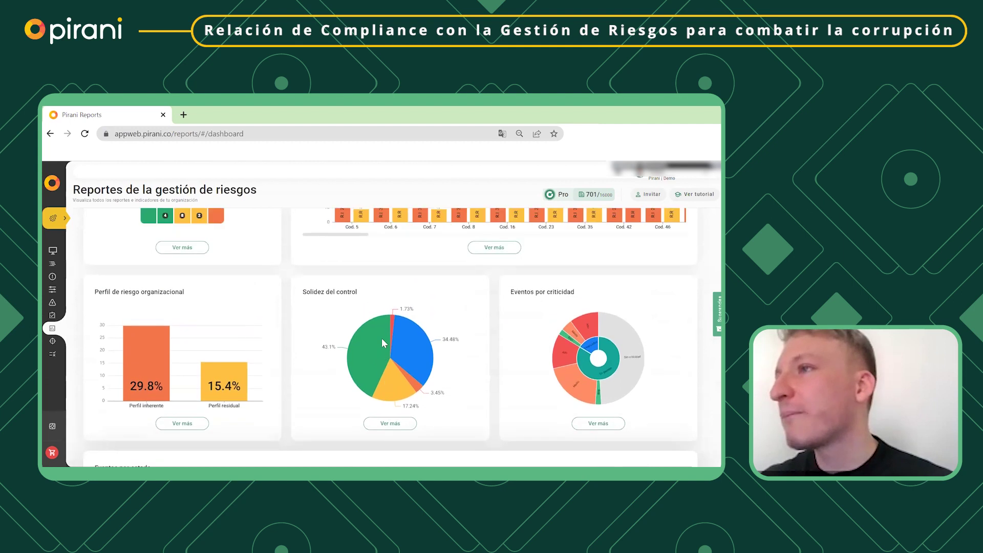
pyautogui.scroll(-1, 382, 343)
pyautogui.scroll(-1, 382, 343)
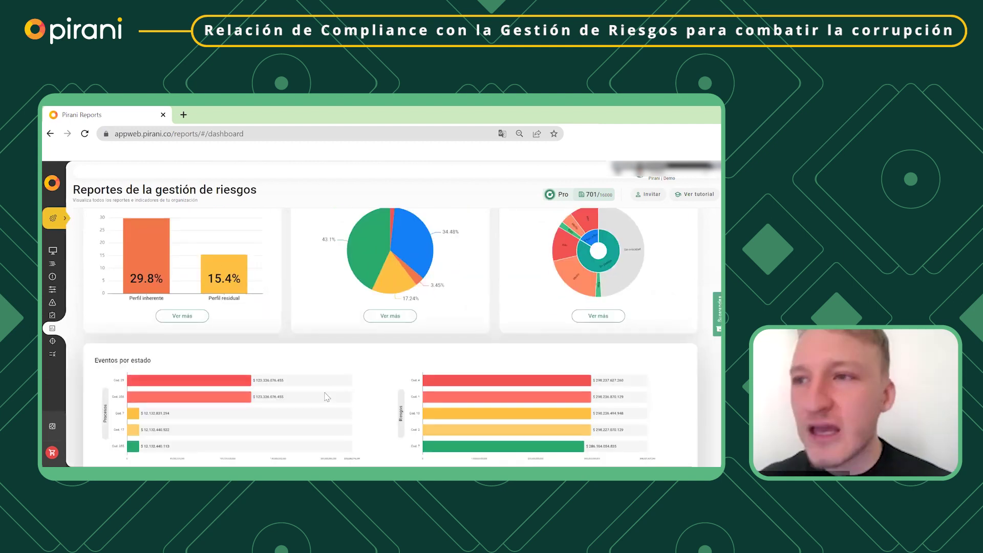
pyautogui.scroll(2, 343, 396)
pyautogui.scroll(2, 343, 396)
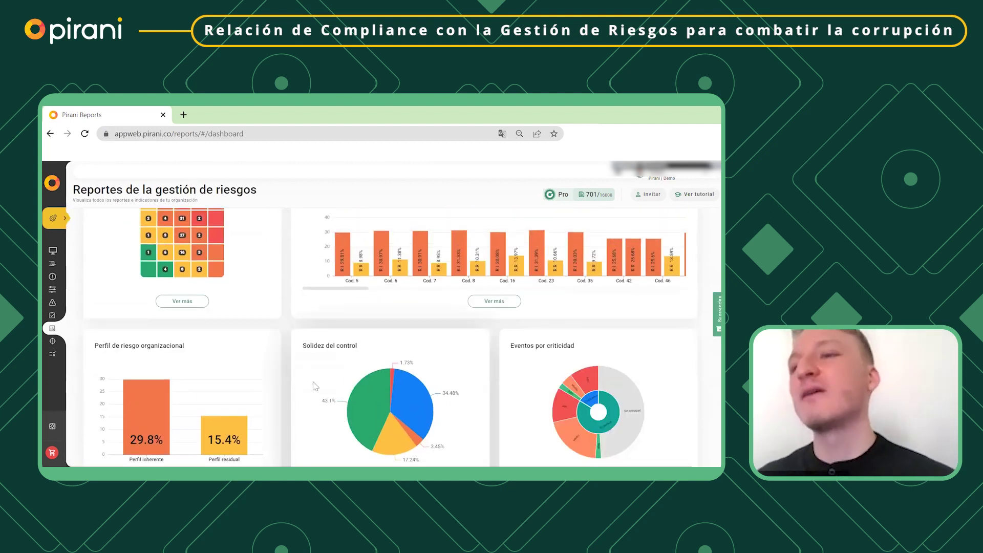
pyautogui.scroll(-2, 314, 385)
pyautogui.scroll(1, 309, 383)
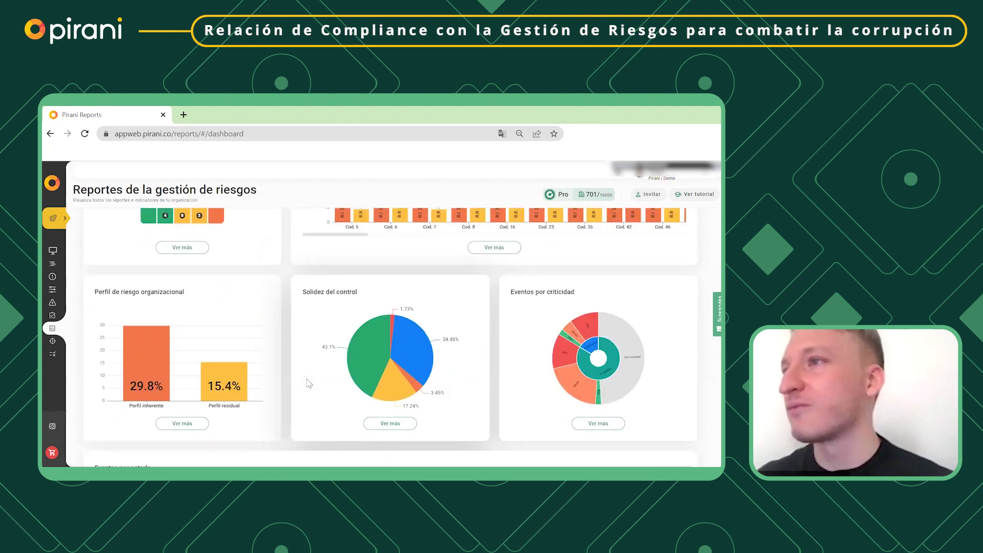
pyautogui.scroll(-3, 309, 383)
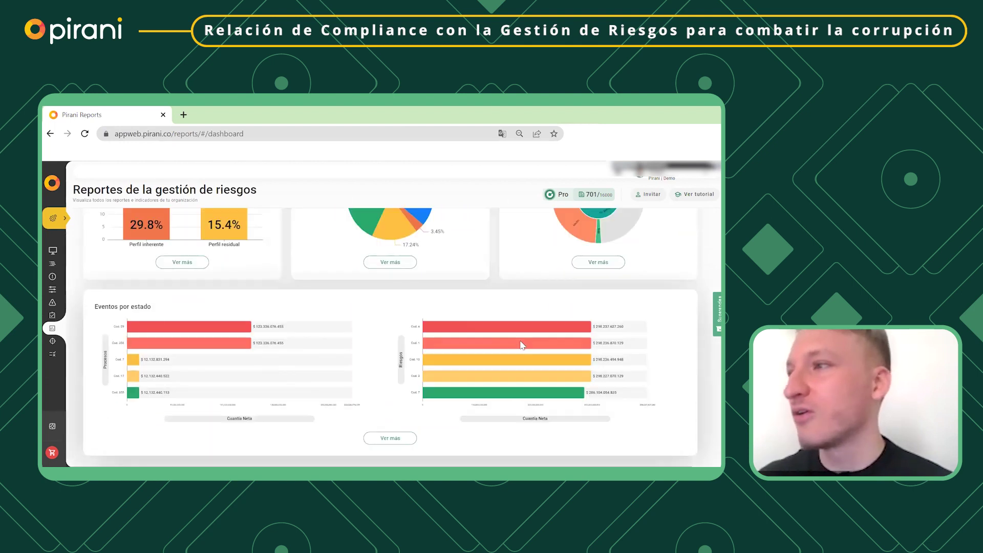
pyautogui.scroll(1, 522, 345)
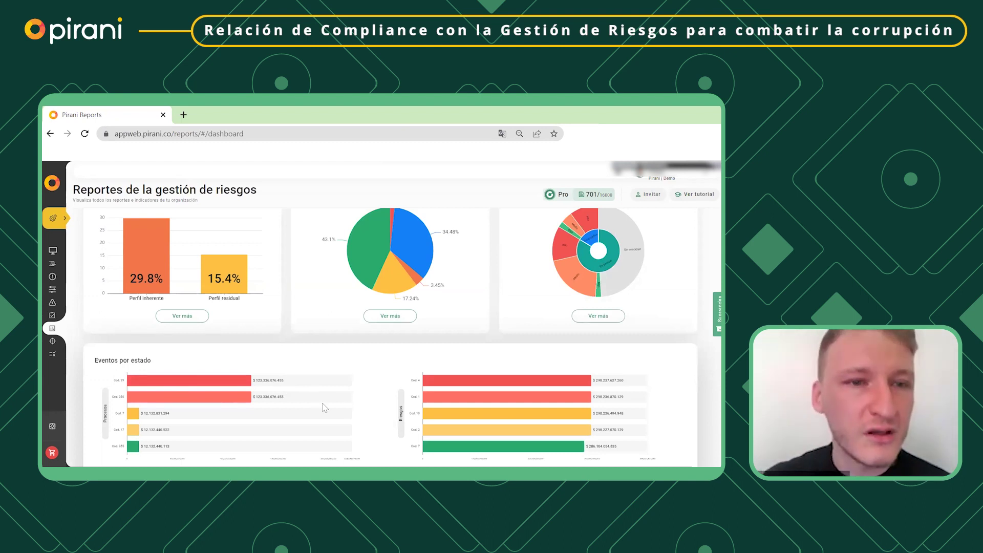
# - Open the saved dynamic report "Matriz general de riesgos" from the custom reports
pyautogui.scroll(10, 324, 409)
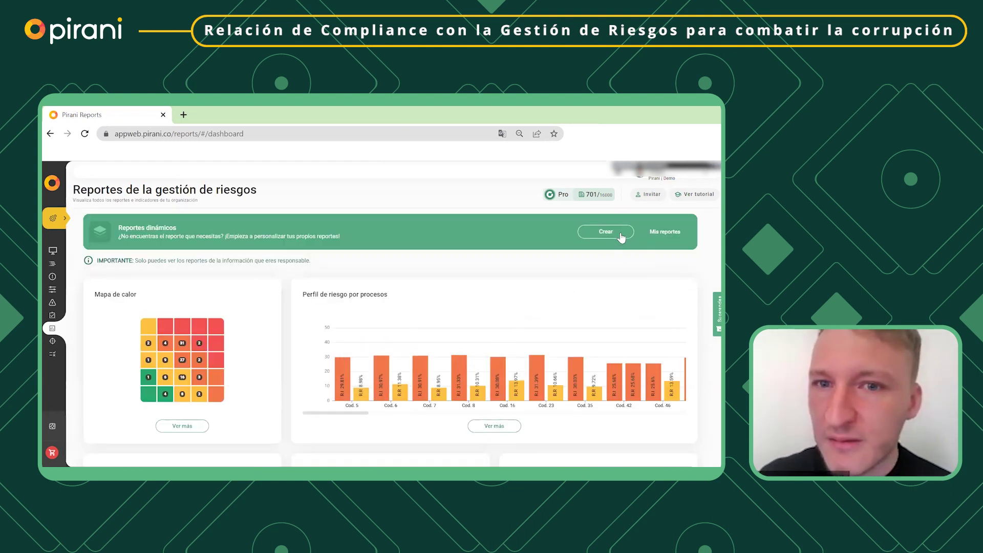
pyautogui.click(671, 232)
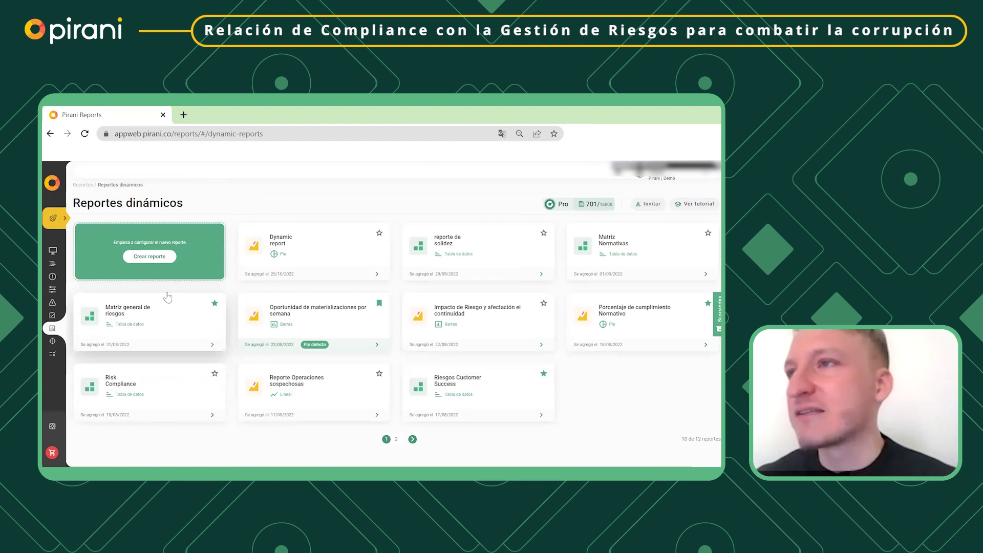
pyautogui.click(137, 321)
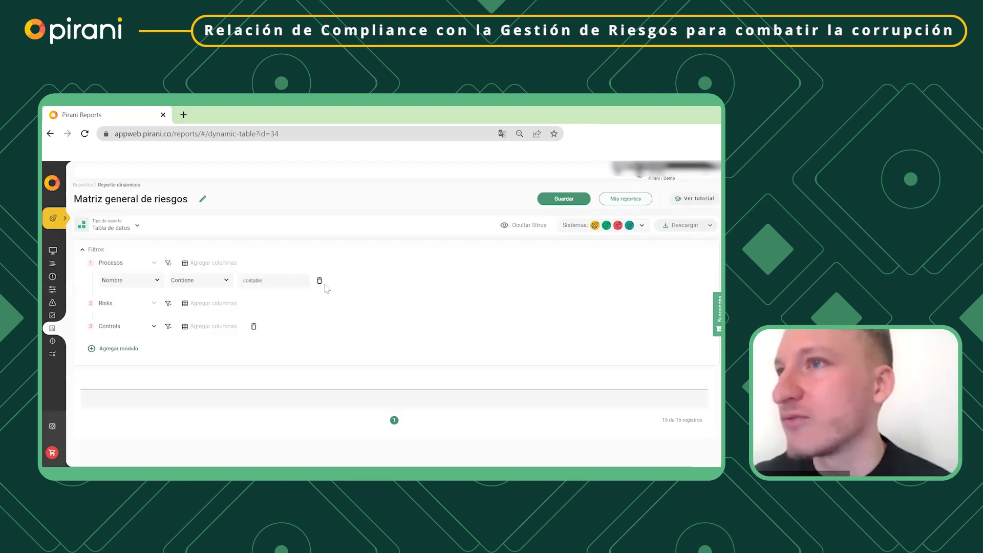
# - Remove the name filter from the Procesos module of the risk matrix report
pyautogui.click(319, 282)
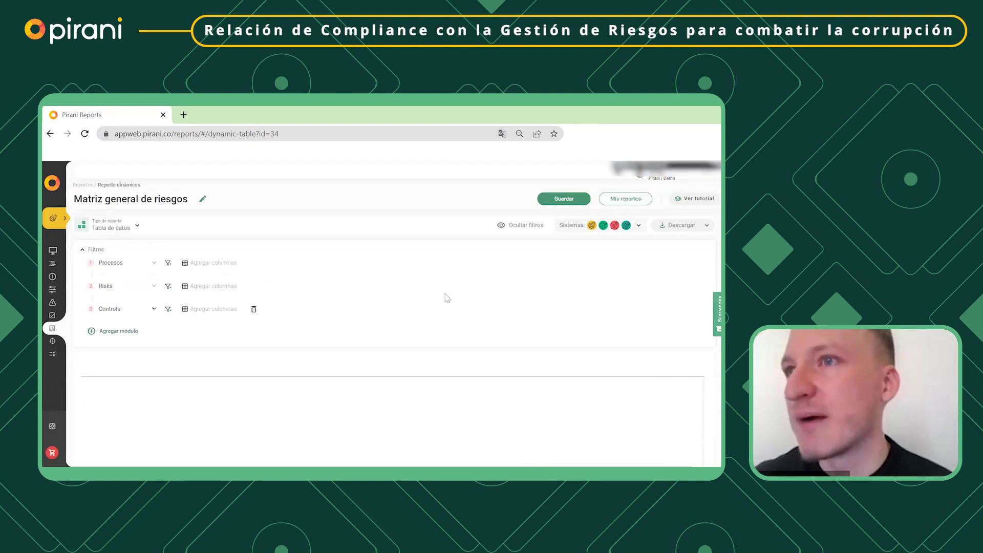
pyautogui.scroll(-3, 425, 304)
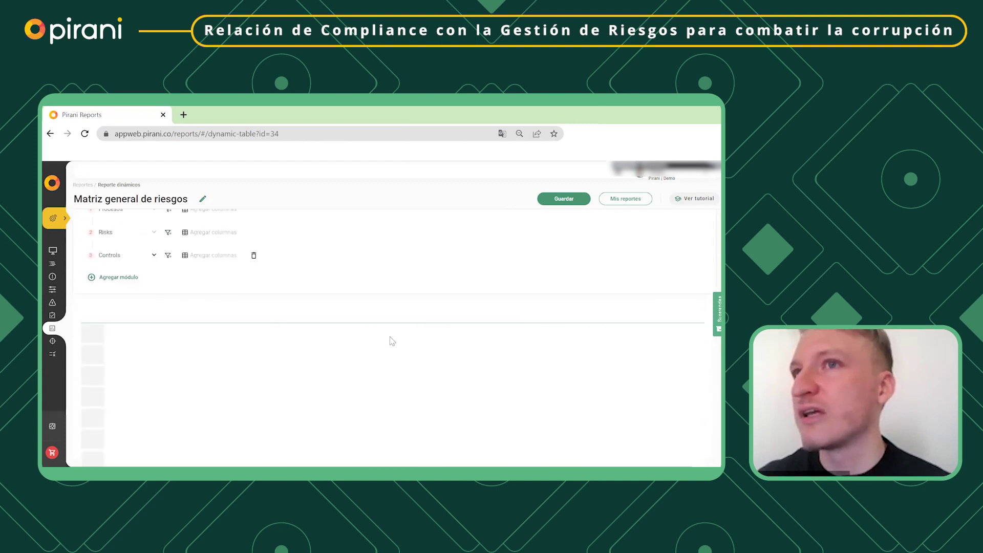
# - Restrict the report's systems to ORM by deselecting ISMS, AML and Compliance
pyautogui.click(630, 226)
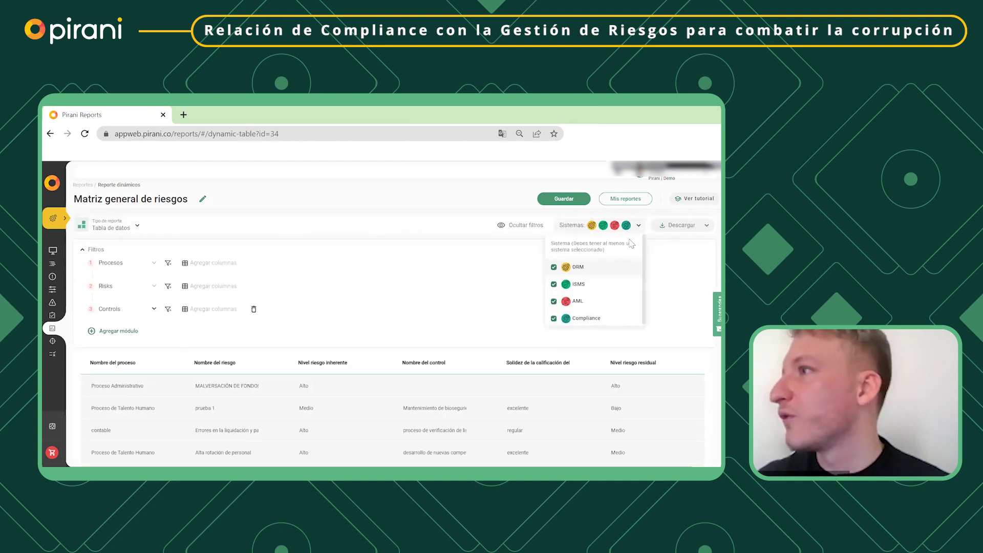
pyautogui.click(609, 285)
pyautogui.click(610, 302)
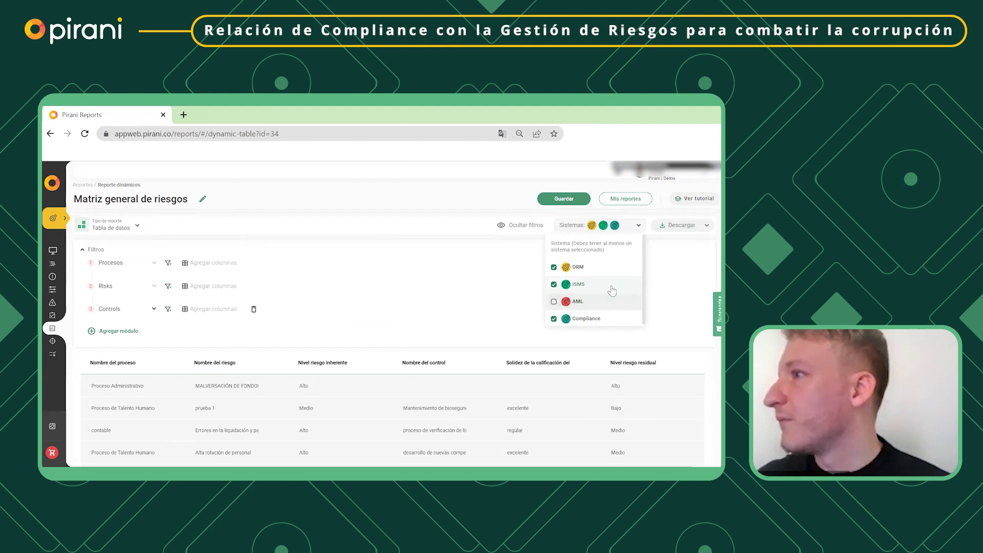
pyautogui.click(609, 319)
pyautogui.click(425, 287)
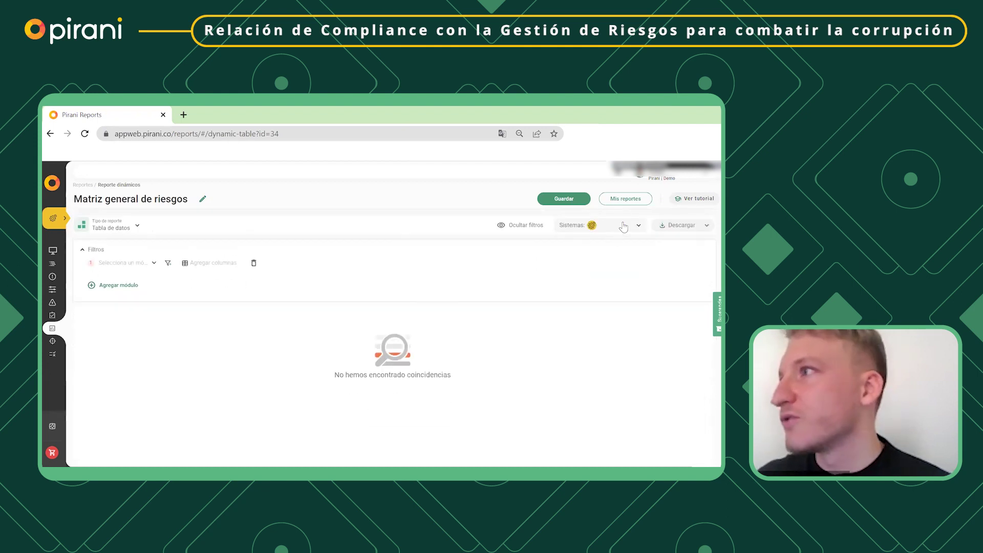
# - Add the ISMS, AML and Compliance systems back to the report
pyautogui.click(624, 227)
pyautogui.click(617, 284)
pyautogui.click(615, 301)
pyautogui.click(615, 319)
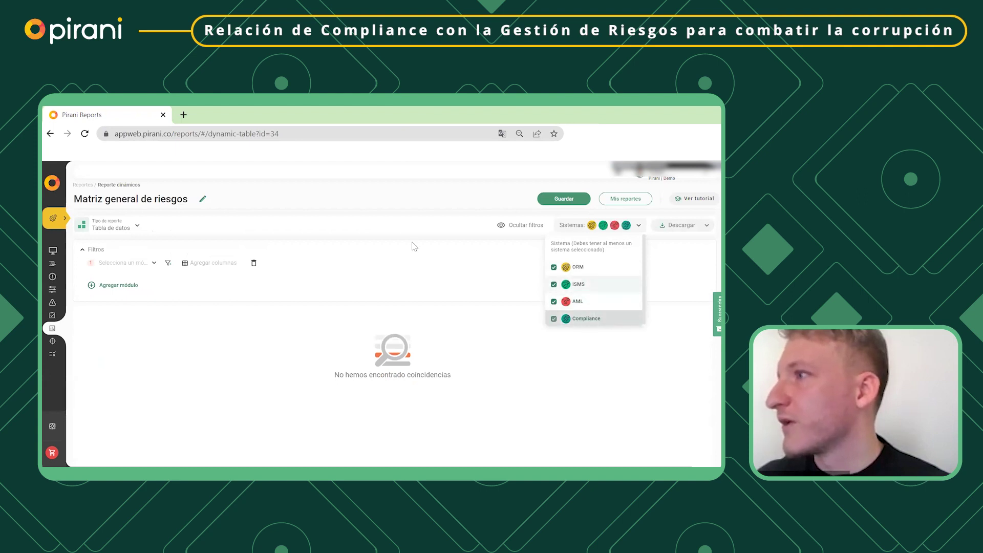
pyautogui.click(415, 246)
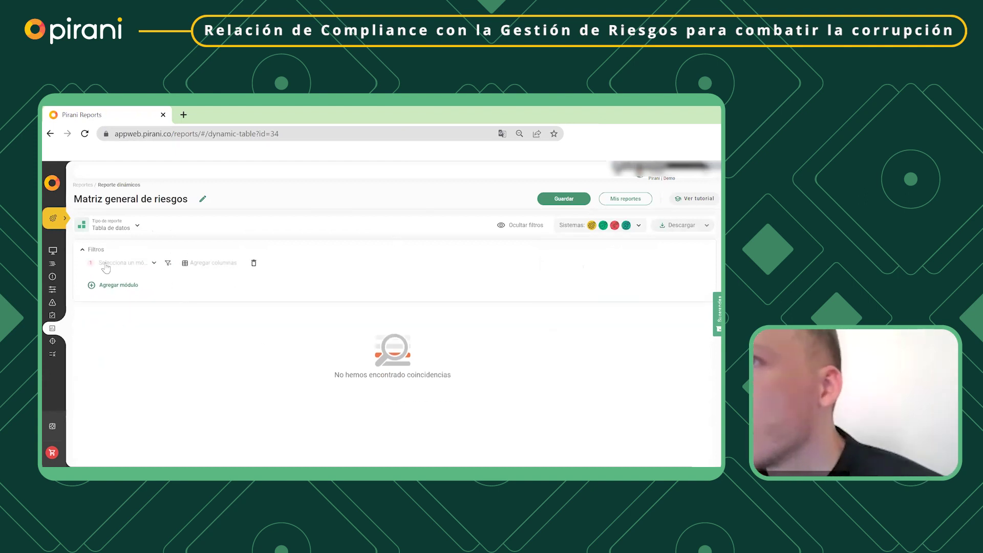
# - Leave the report without saving the changes and reopen "Matriz general de riesgos" from the dynamic reports
pyautogui.click(83, 185)
pyautogui.click(428, 204)
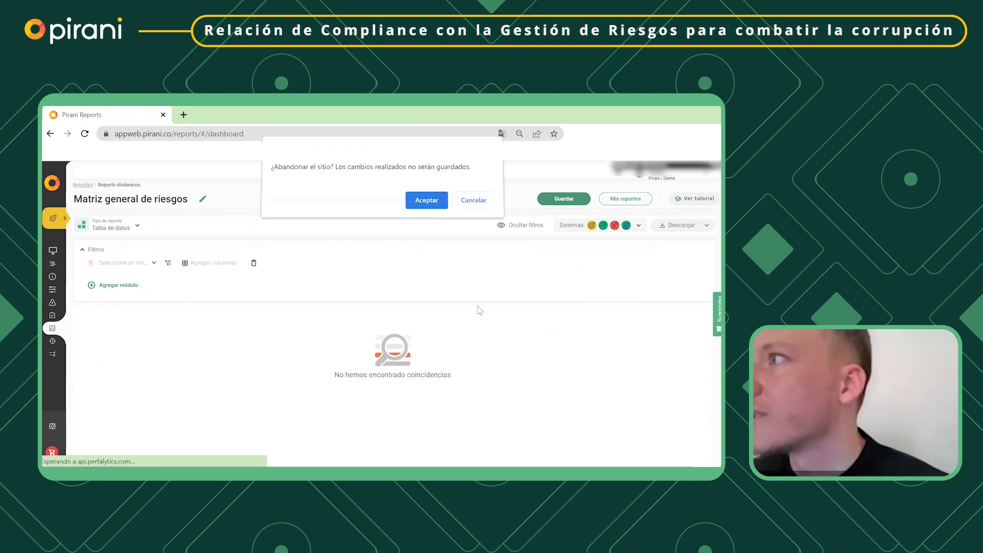
pyautogui.click(663, 232)
pyautogui.click(662, 229)
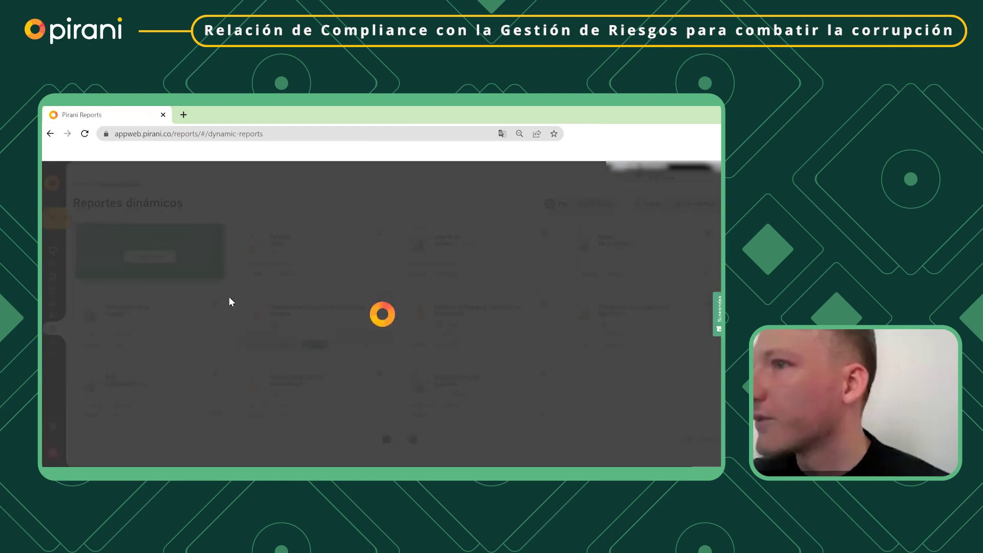
pyautogui.click(138, 331)
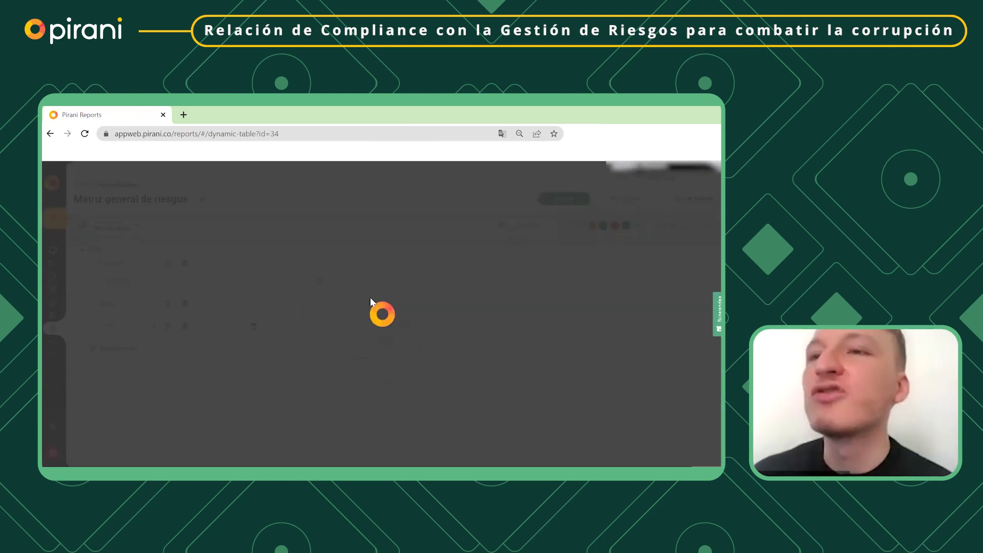
# - Examine the matrix rows for the process "contable", including risks, controls, control strength and residual risk levels
pyautogui.scroll(-1, 509, 327)
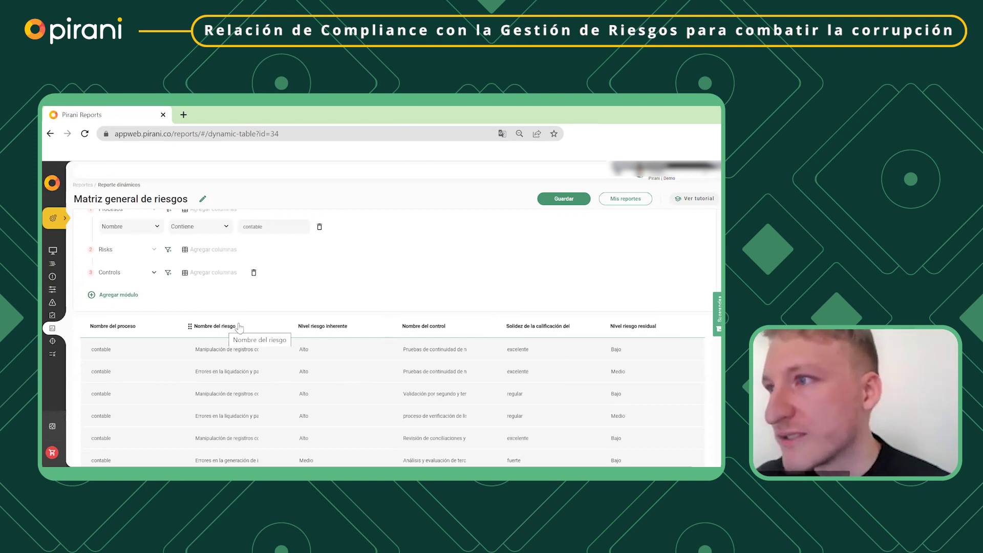
pyautogui.scroll(-3, 530, 366)
pyautogui.scroll(3, 530, 366)
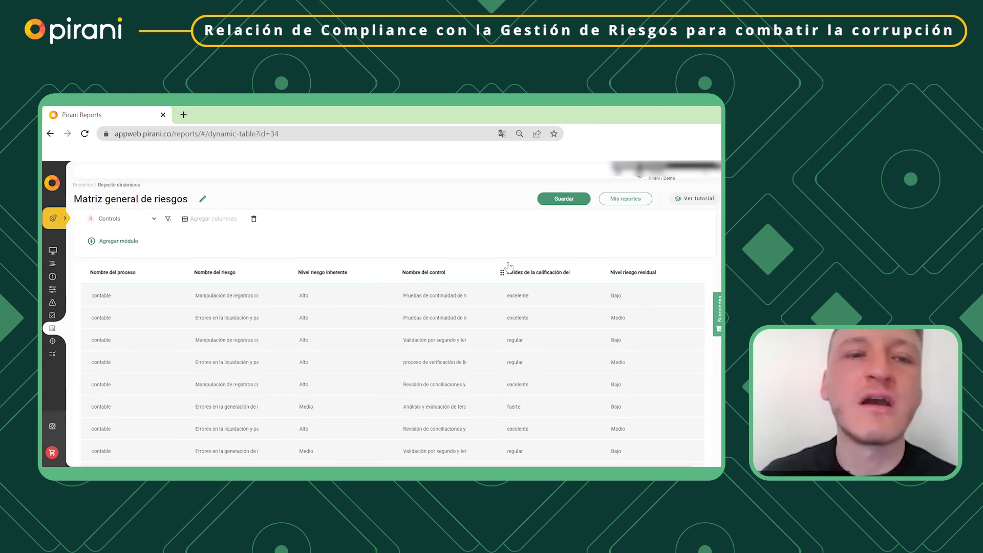
# - Return to the dynamic reports from the risk matrix and open the chart report "Oportunidad de materializaciones por semana"
pyautogui.scroll(2, 401, 326)
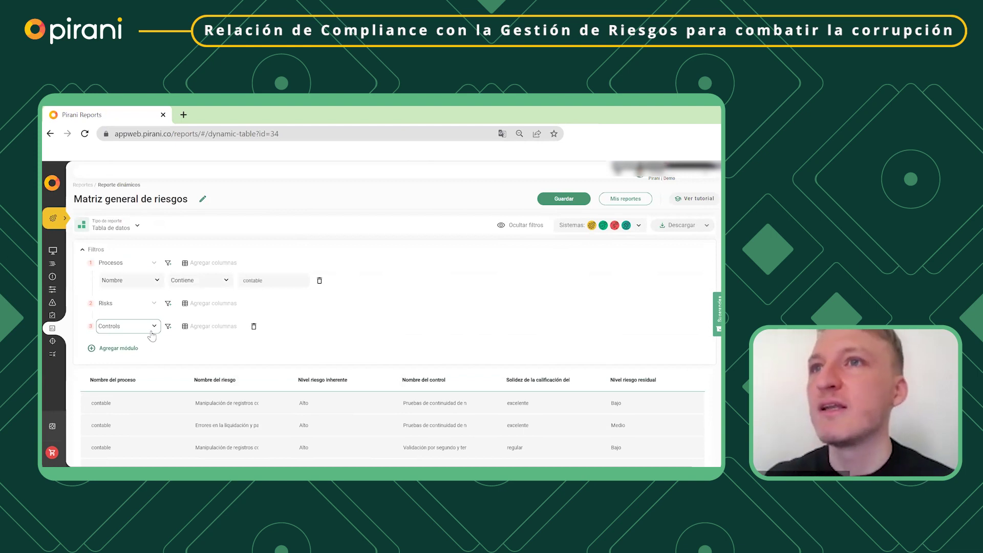
pyautogui.click(84, 186)
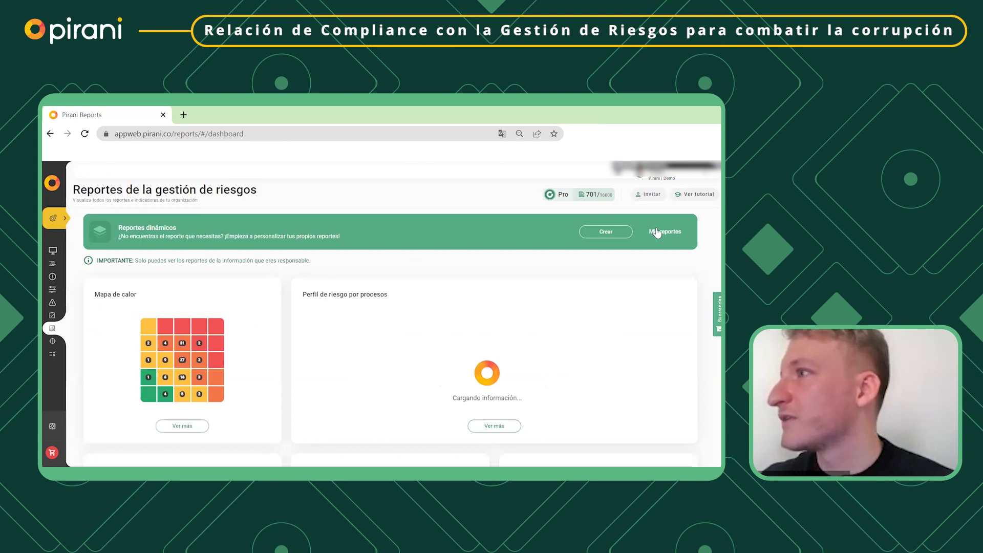
pyautogui.click(654, 232)
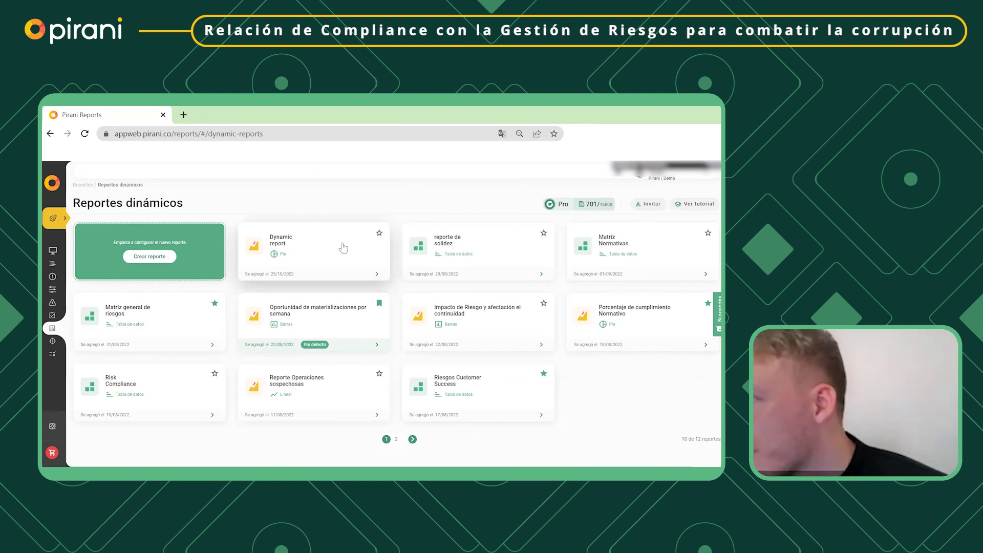
pyautogui.click(150, 256)
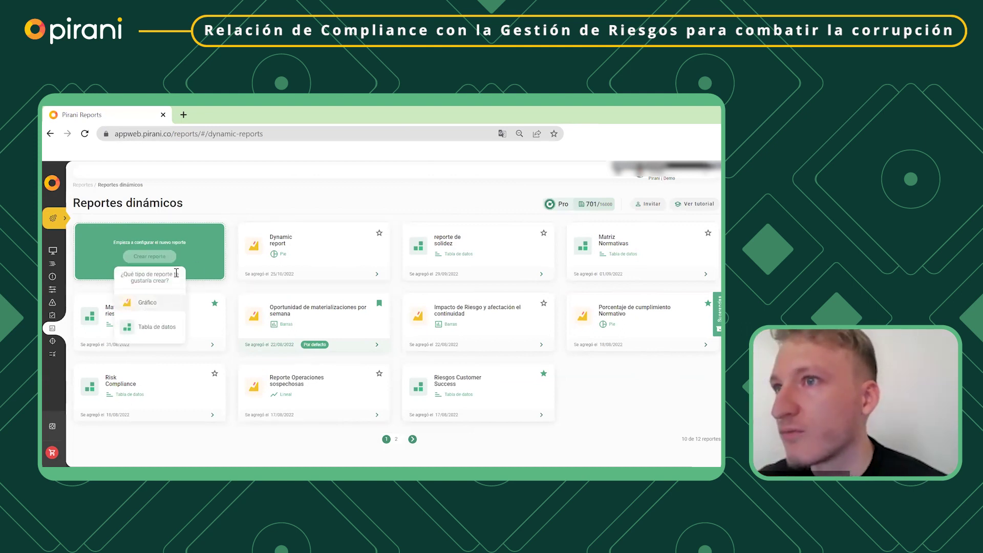
pyautogui.click(144, 303)
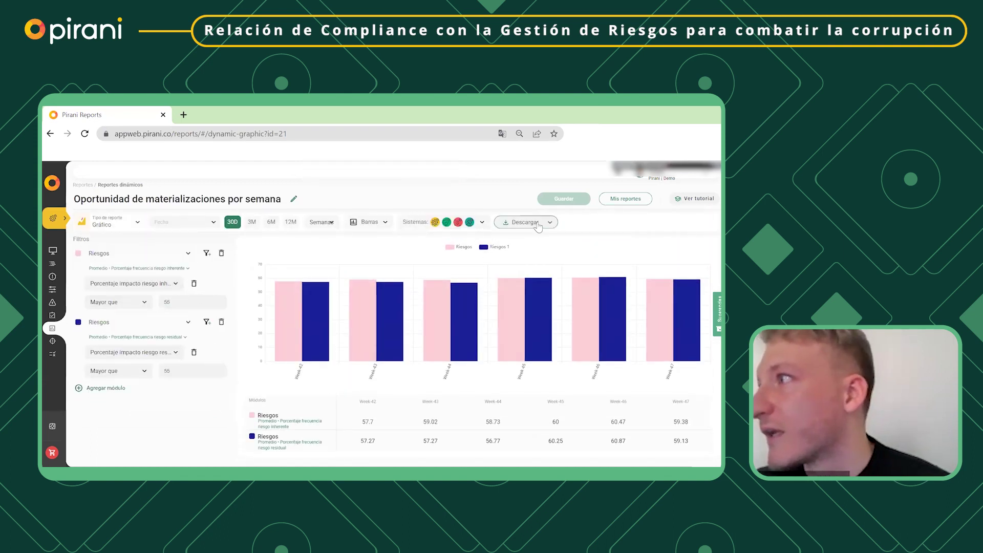
# - Display the chart as Lineal and switch its first module to Procesos and back to Riesgos
pyautogui.click(363, 225)
pyautogui.click(365, 238)
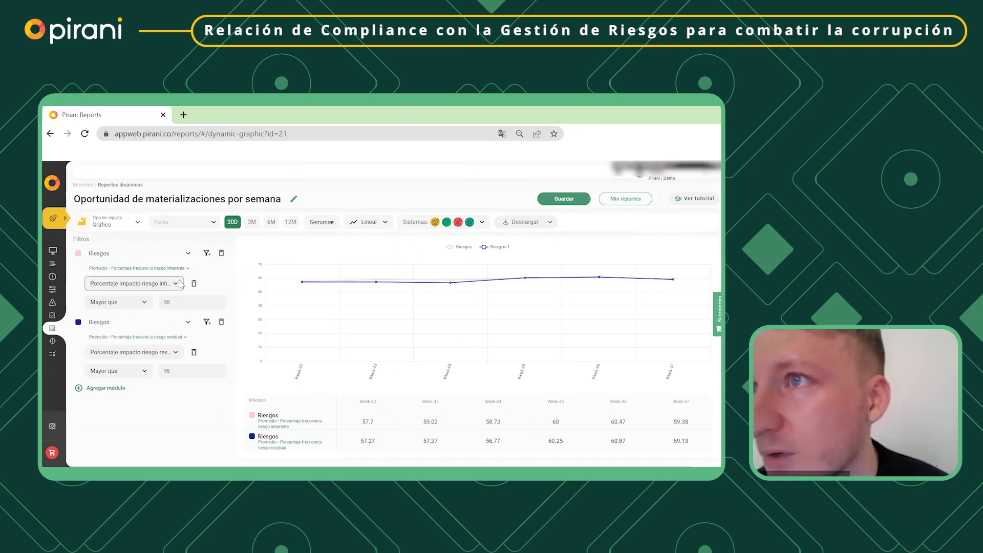
pyautogui.click(181, 258)
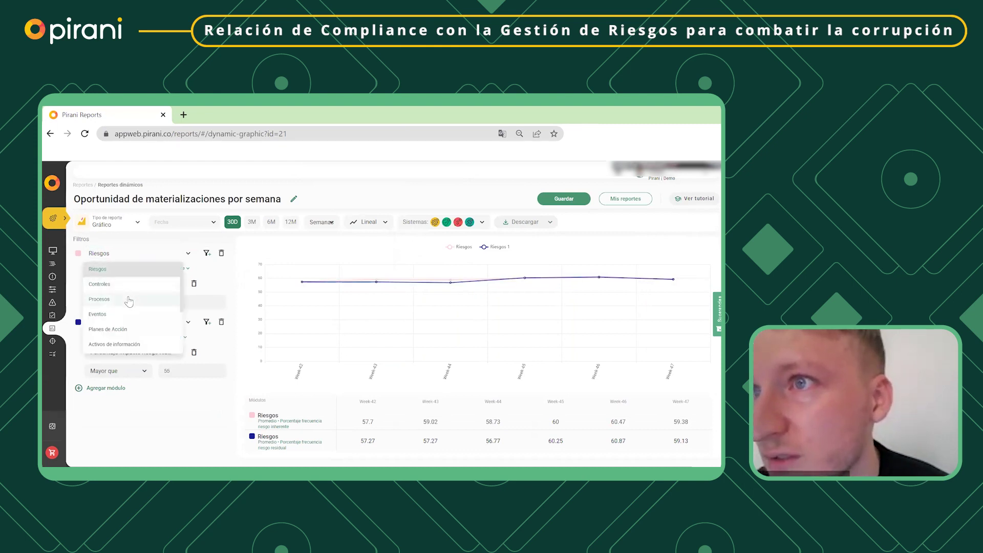
pyautogui.click(129, 300)
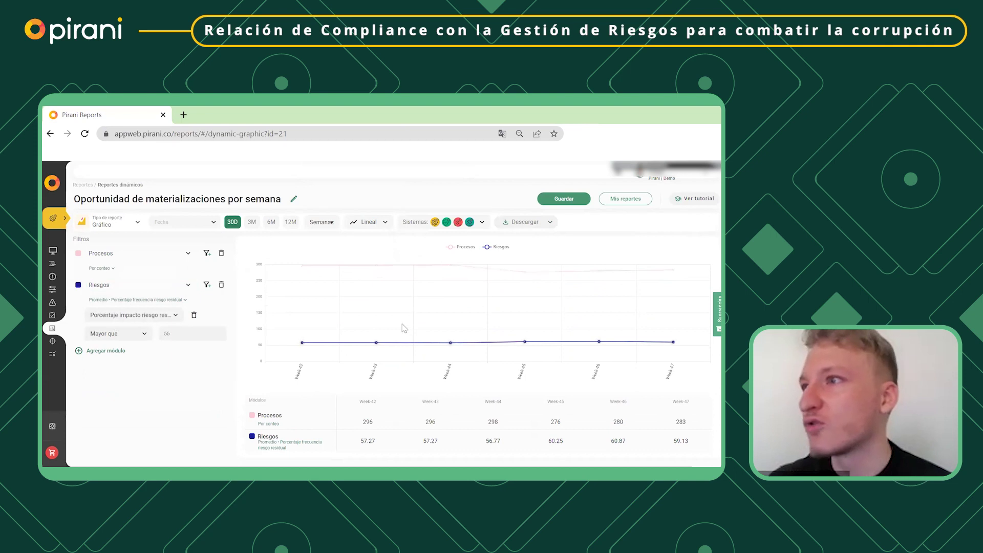
pyautogui.click(188, 253)
pyautogui.click(149, 273)
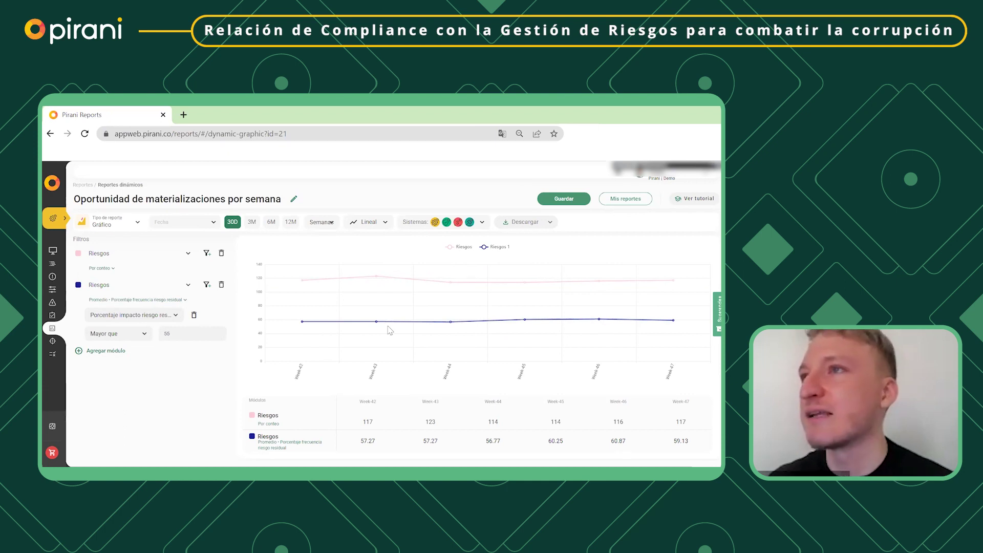
# - Leave the chart report without saving the changes and open the Indicadores module
pyautogui.click(84, 186)
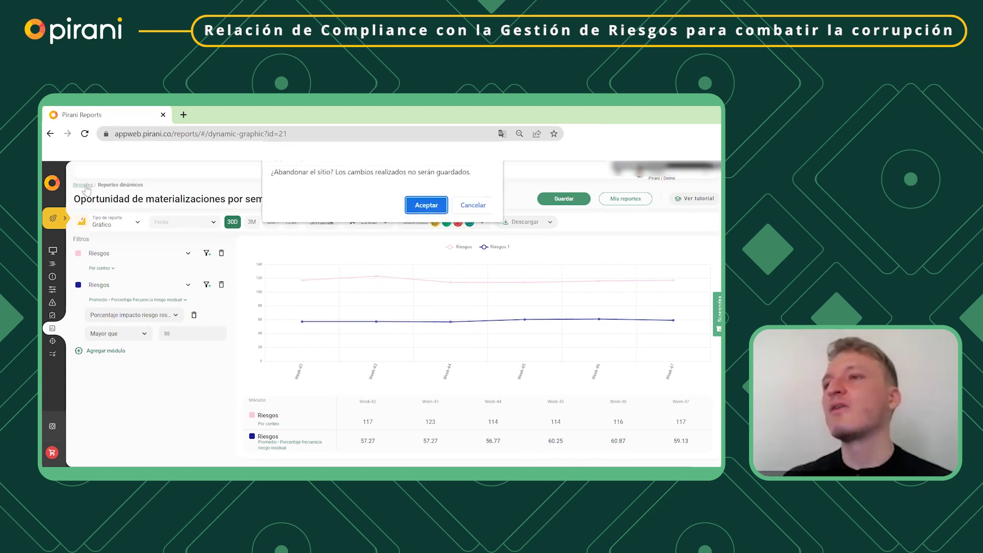
pyautogui.click(423, 205)
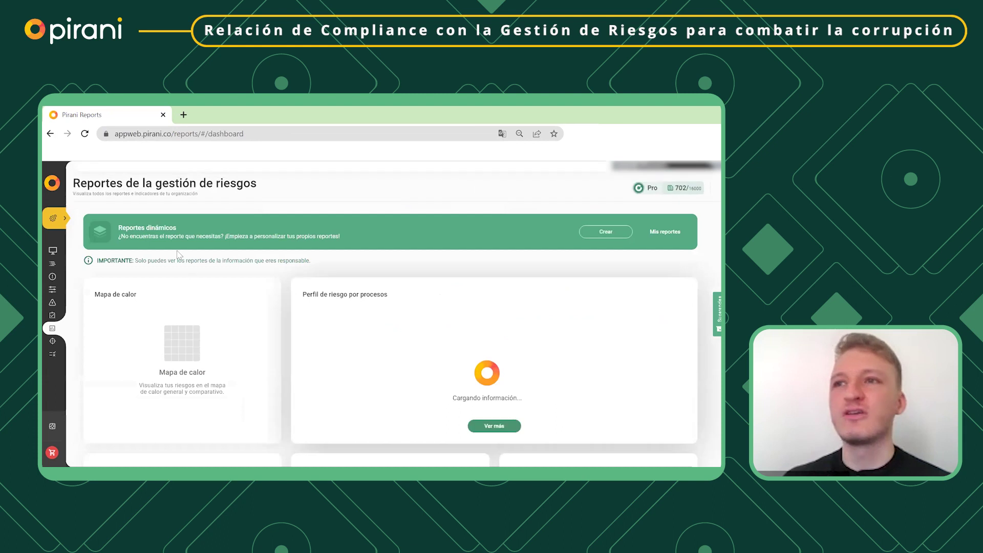
pyautogui.click(52, 341)
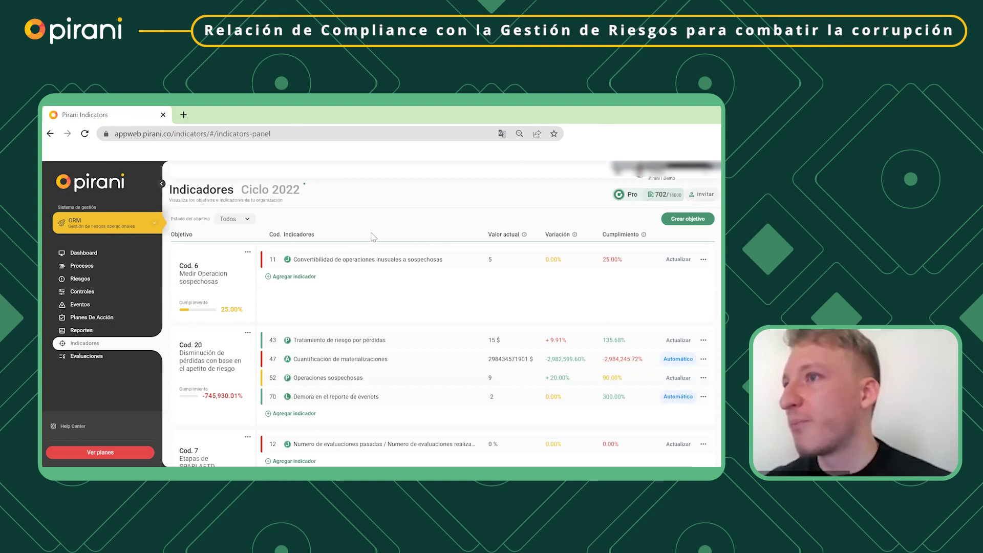
# - Look over the objectives and their indicators, and view the objective creation form without creating one
pyautogui.scroll(-1, 342, 342)
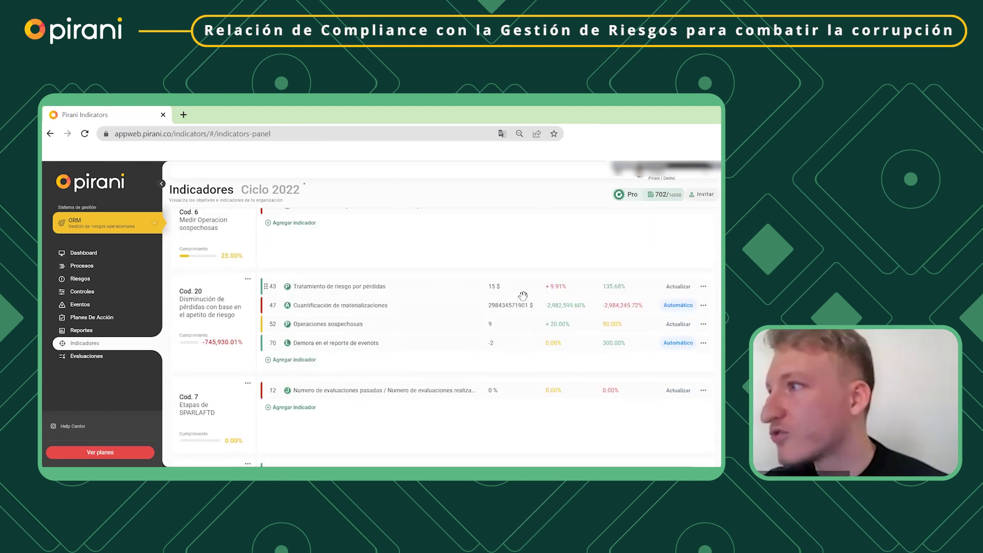
pyautogui.scroll(1, 579, 321)
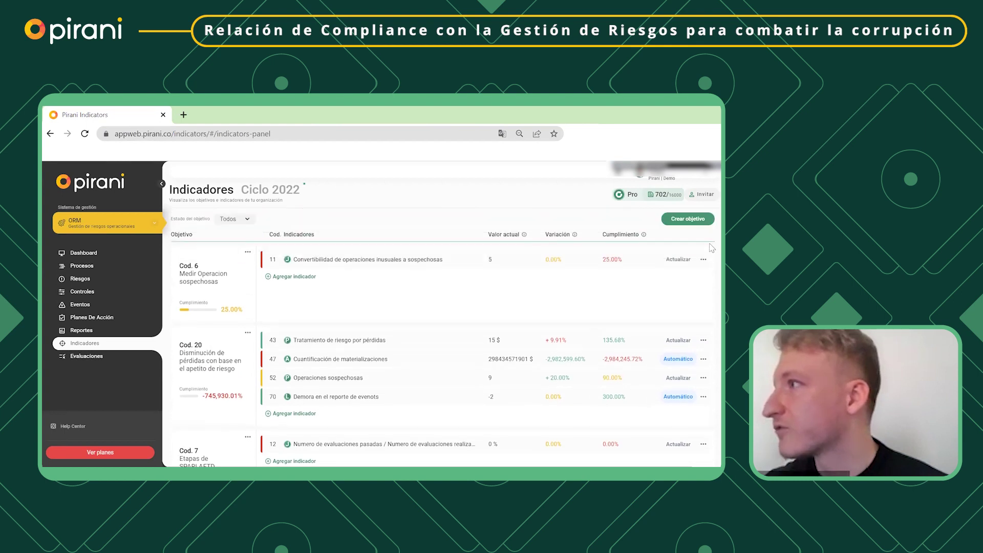
pyautogui.click(689, 219)
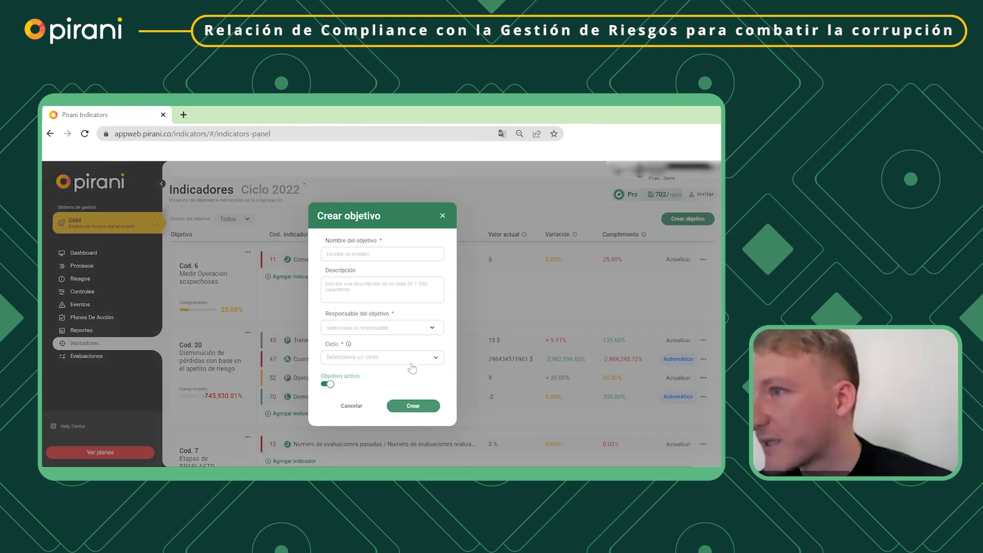
pyautogui.click(443, 216)
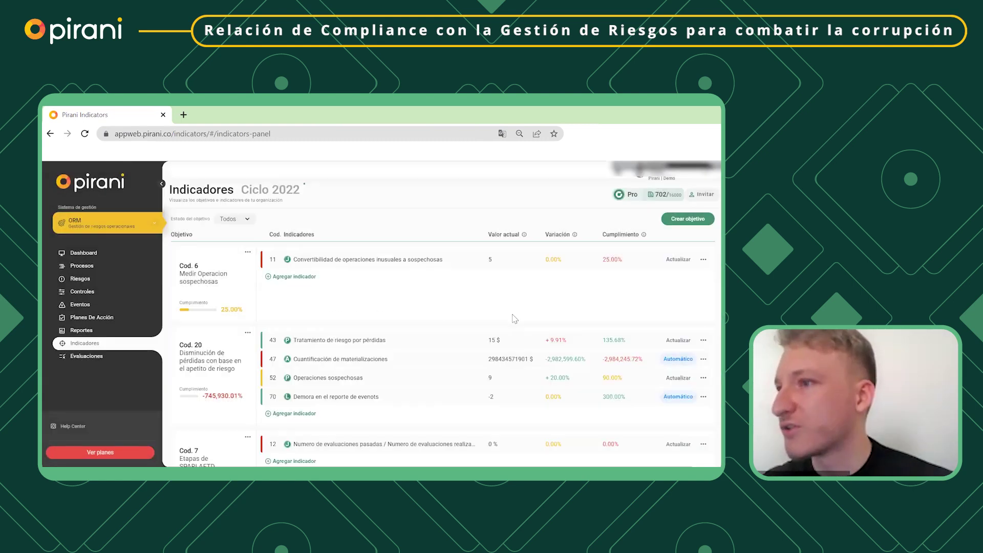
# - Open the manual indicator form for objective Cod. 20 and view the available indicator types
pyautogui.scroll(-1, 443, 297)
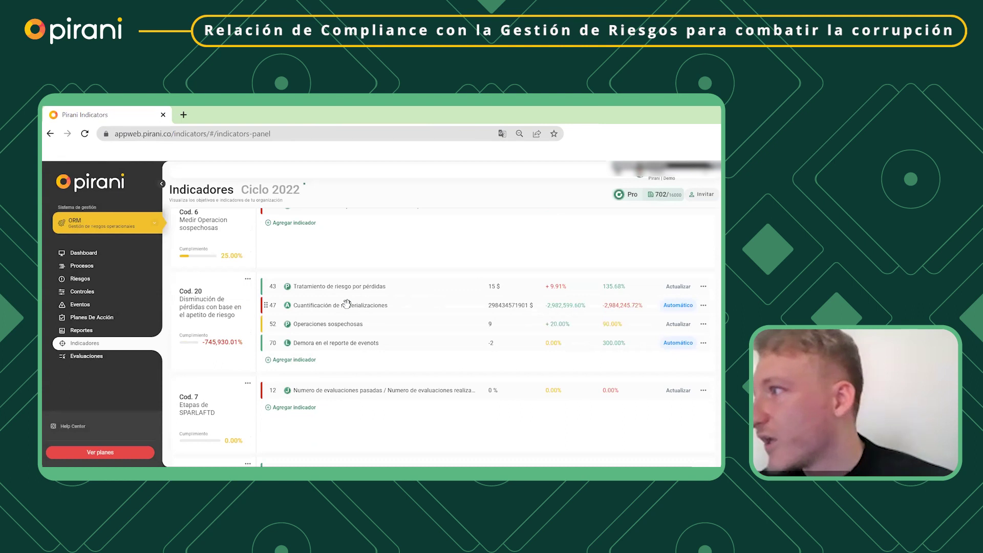
pyautogui.click(294, 360)
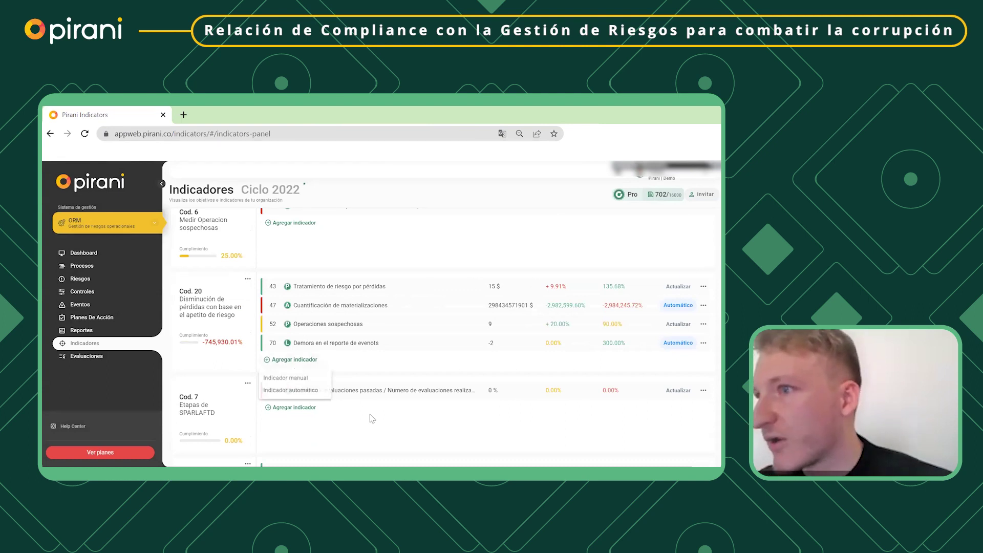
pyautogui.click(302, 380)
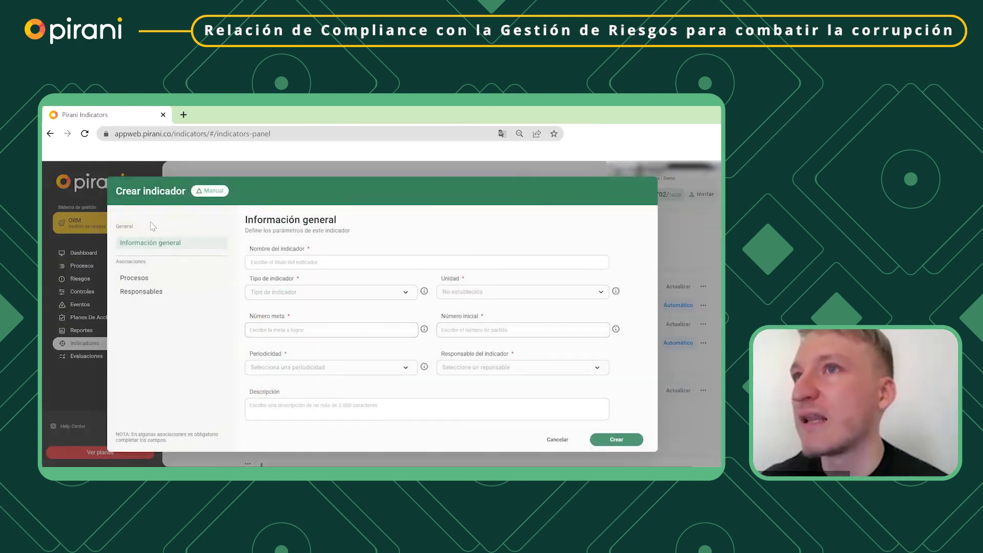
pyautogui.click(350, 264)
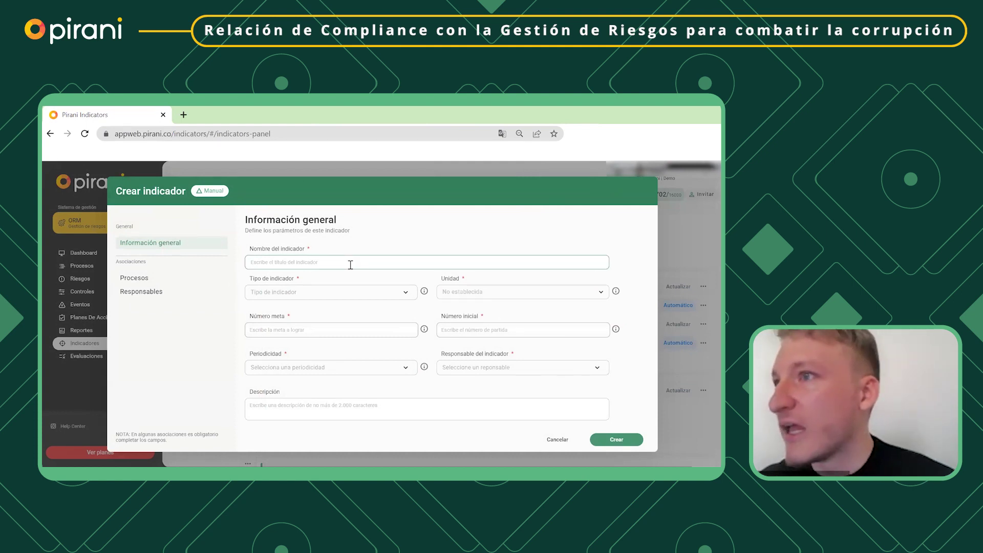
pyautogui.click(346, 292)
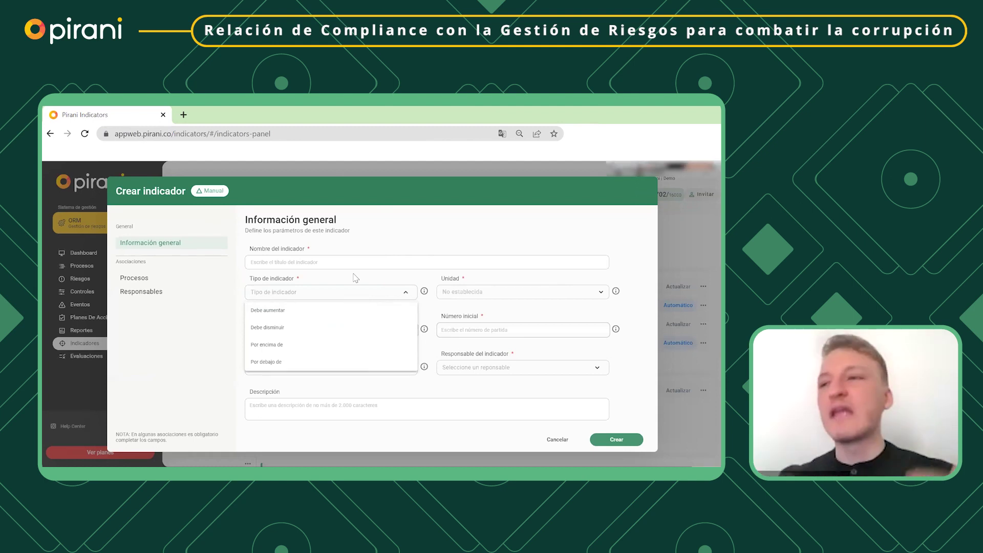
pyautogui.press('Escape')
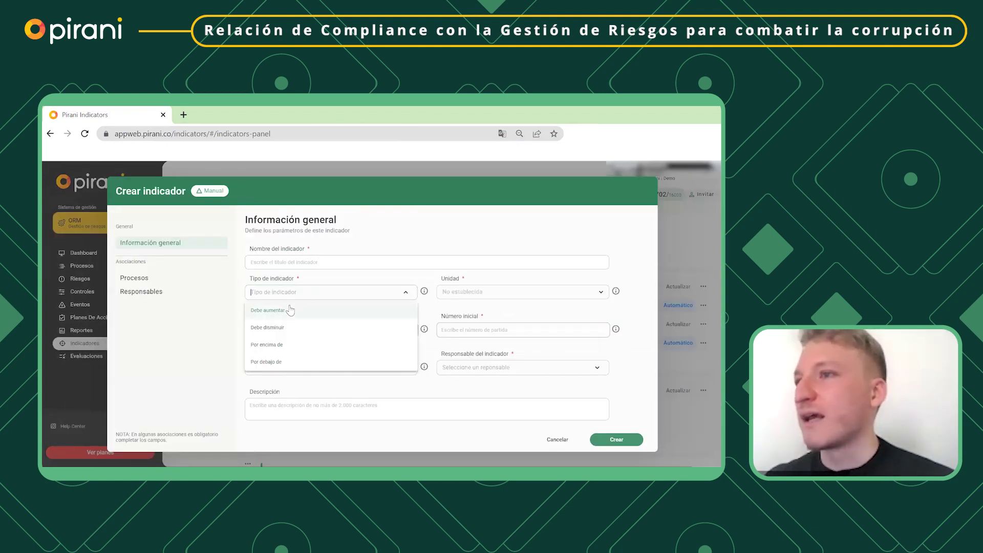
# - Review the manual indicator's unit, target number and periodicity fields, and close the form without creating it
pyautogui.click(532, 290)
pyautogui.click(548, 293)
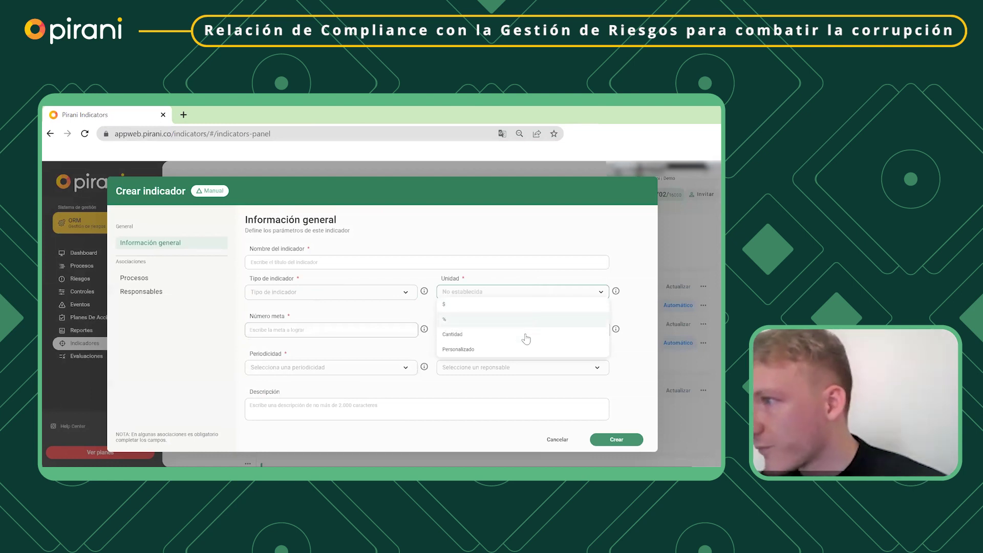
pyautogui.click(338, 313)
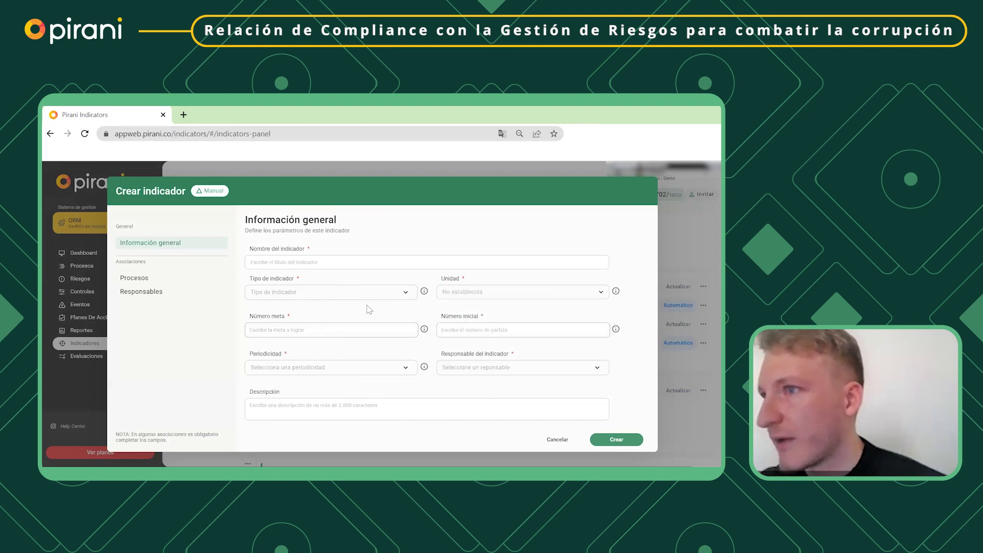
pyautogui.click(397, 329)
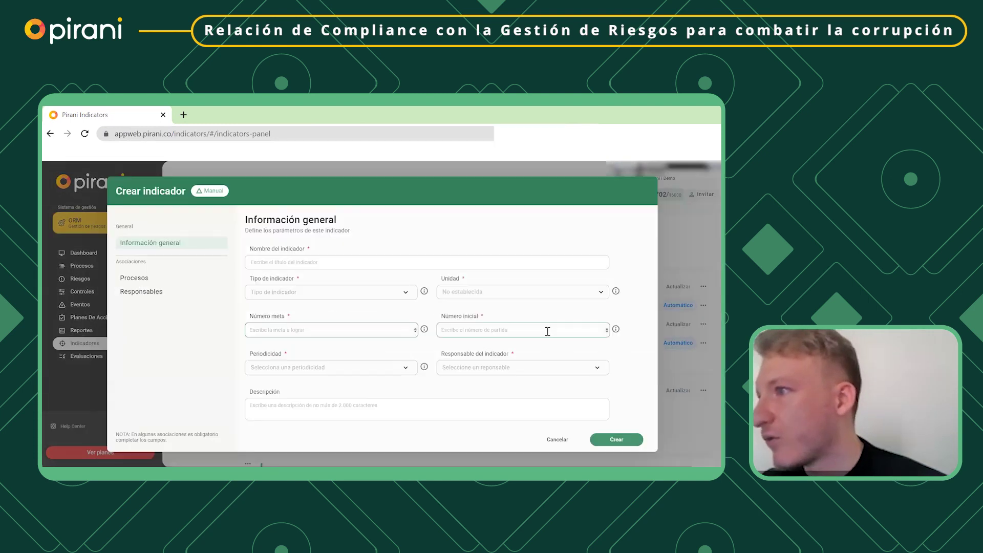
pyautogui.click(330, 367)
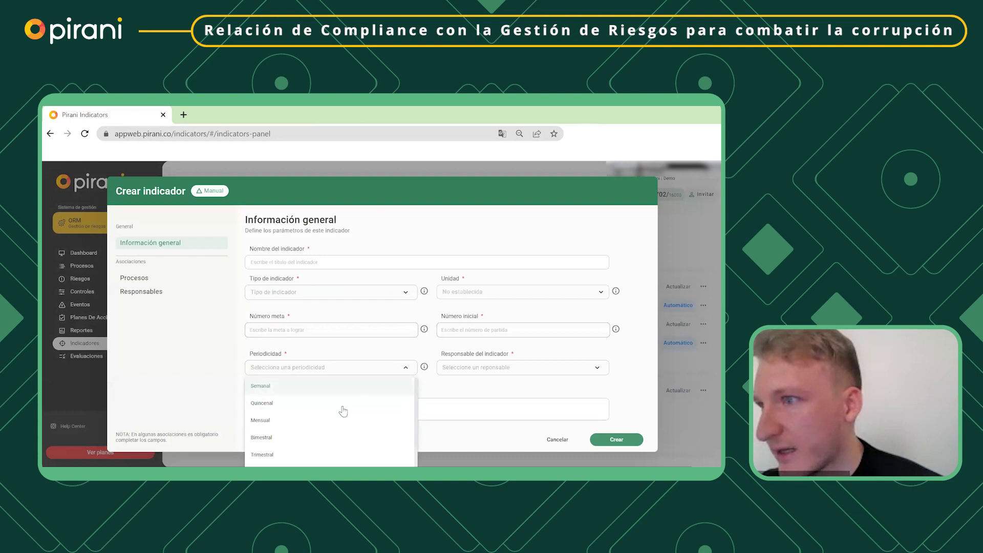
pyautogui.click(542, 381)
pyautogui.press('Tab')
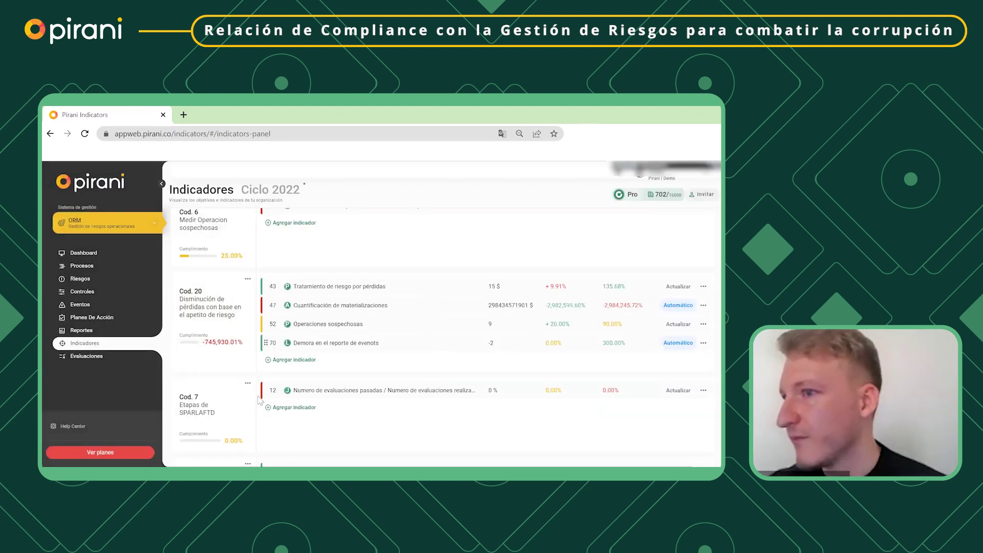
# - Open the automatic indicator form for objective Cod. 20, view the modules available for its formula, and cancel it
pyautogui.click(306, 360)
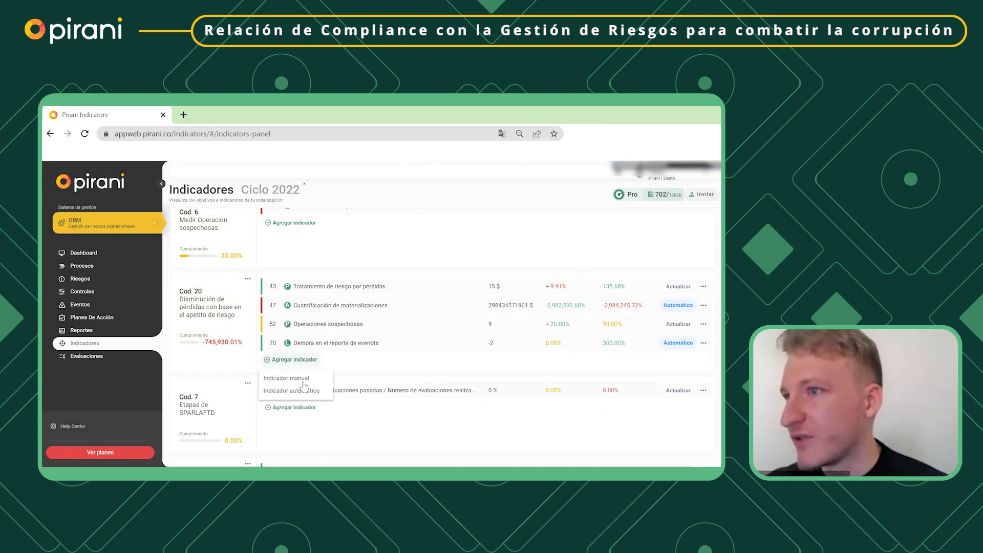
pyautogui.click(307, 391)
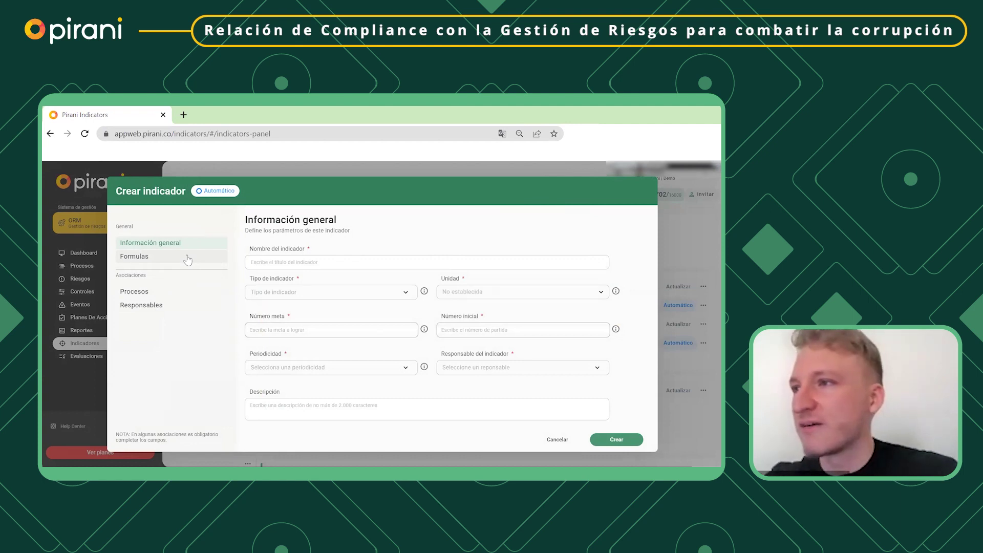
pyautogui.click(163, 263)
pyautogui.click(357, 273)
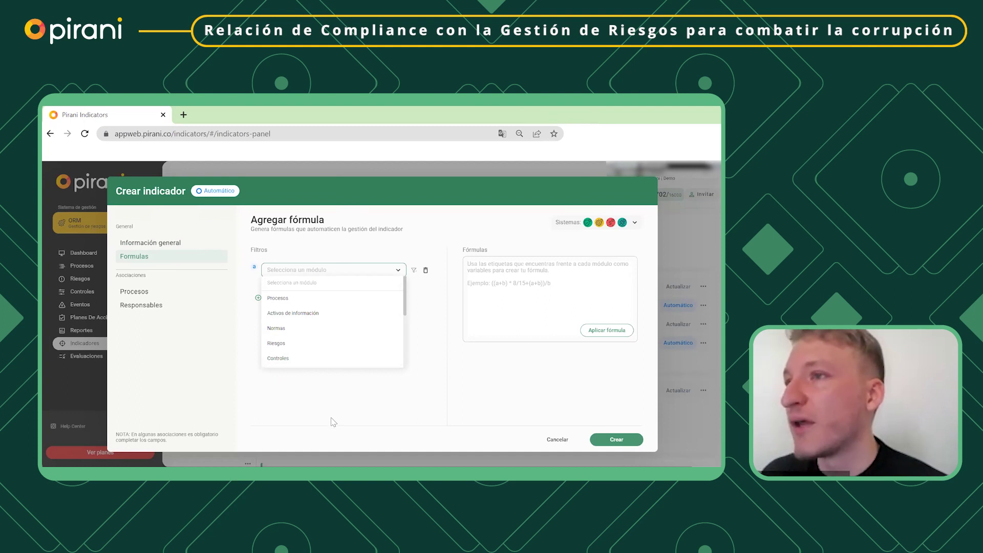
pyautogui.click(327, 270)
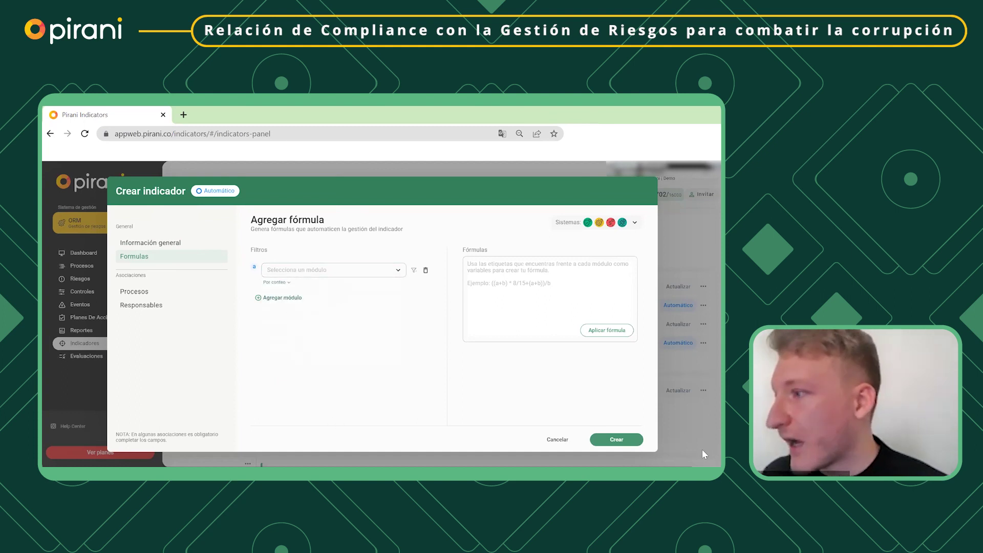
pyautogui.click(557, 440)
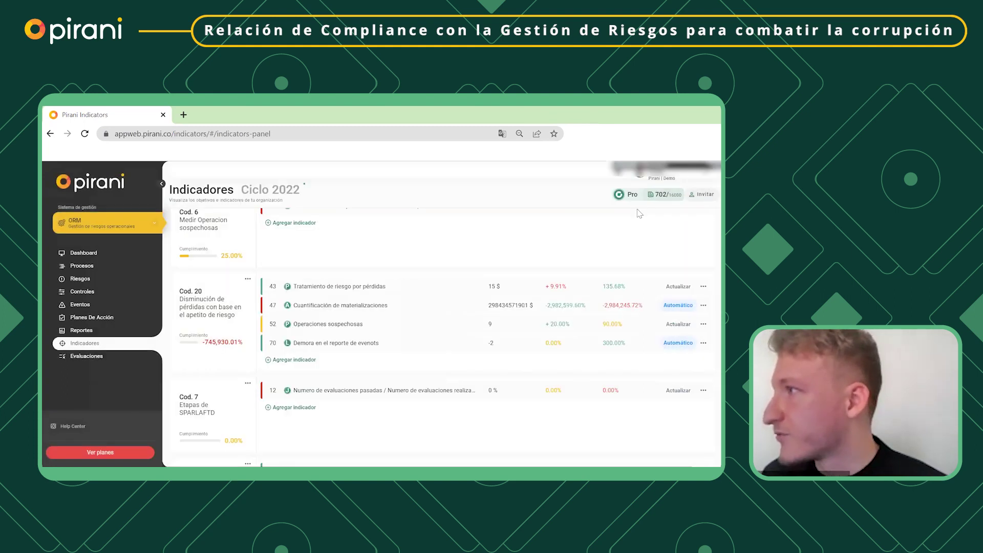
# - Open the indicator "Cuantificación de materializaciones" for editing, review its formulas and activities, and close it without saving
pyautogui.click(705, 307)
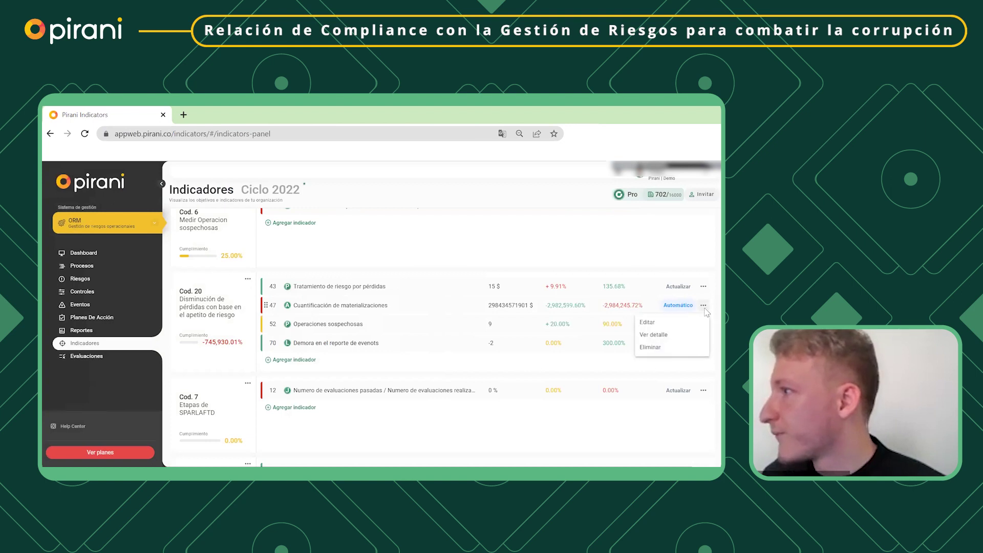
pyautogui.click(673, 323)
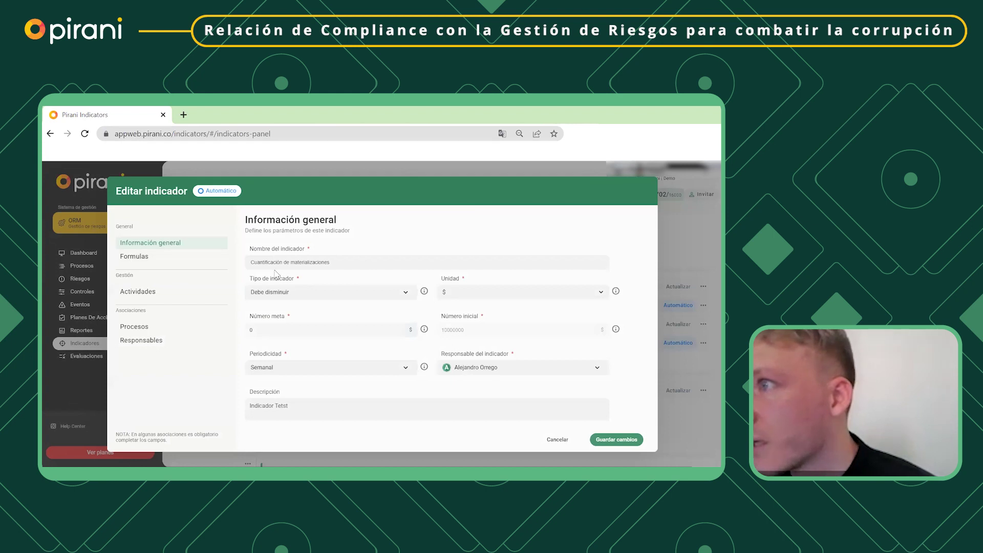
pyautogui.click(164, 262)
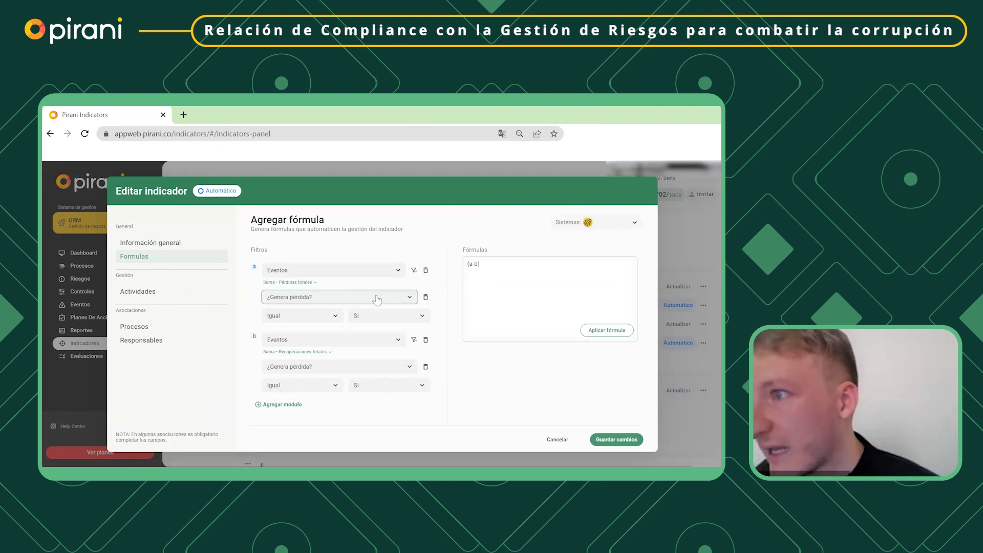
pyautogui.click(162, 294)
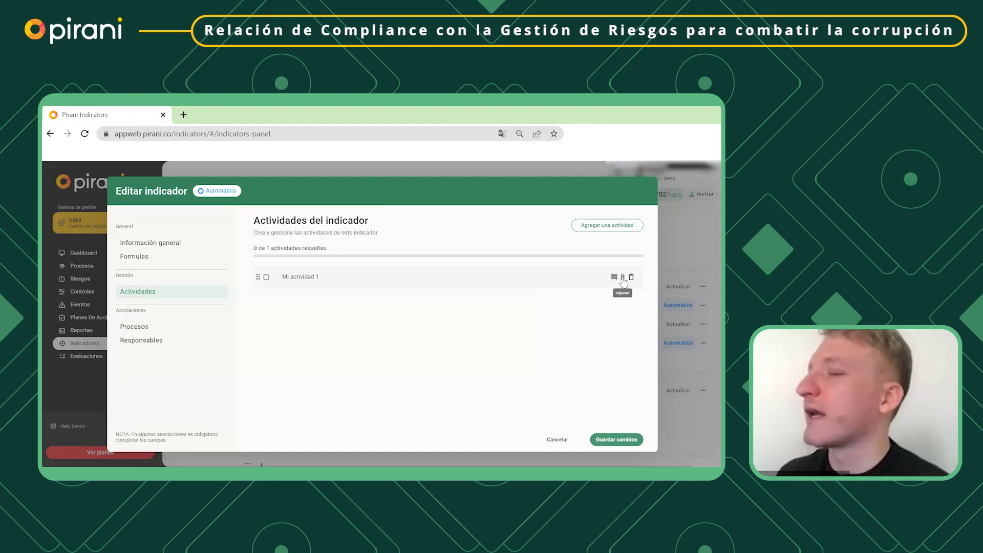
pyautogui.click(559, 440)
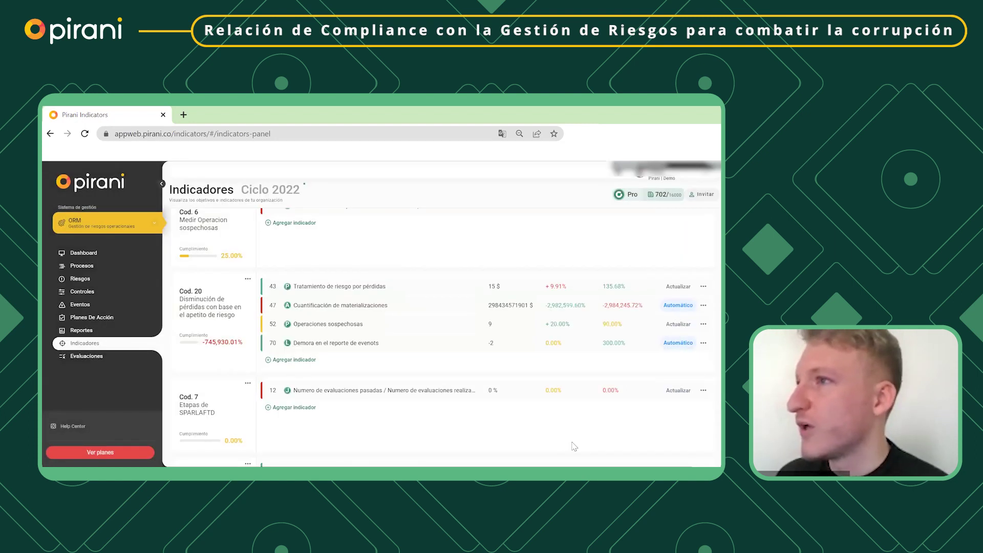
# - Leave the indicators and open the risk management Dashboard
pyautogui.scroll(-2, 609, 346)
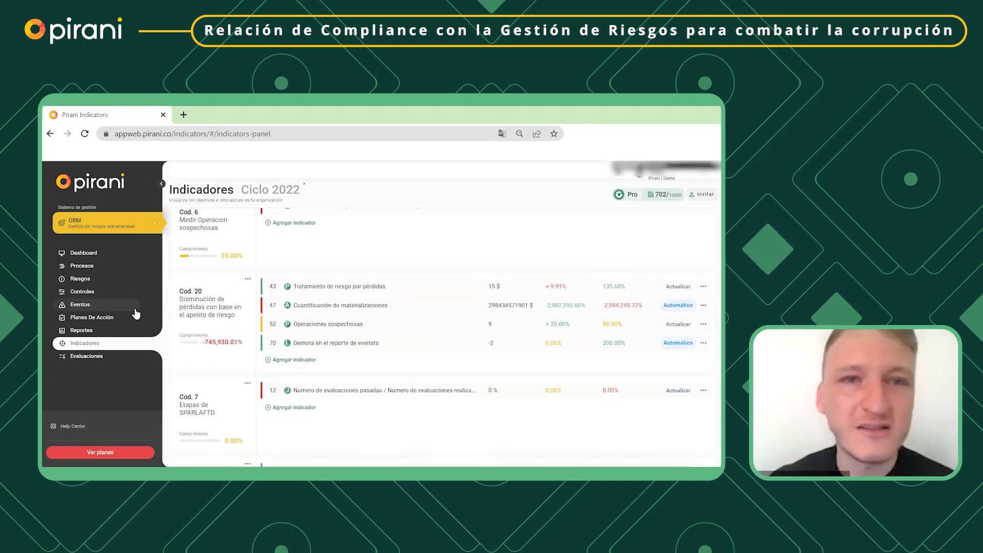
pyautogui.click(131, 256)
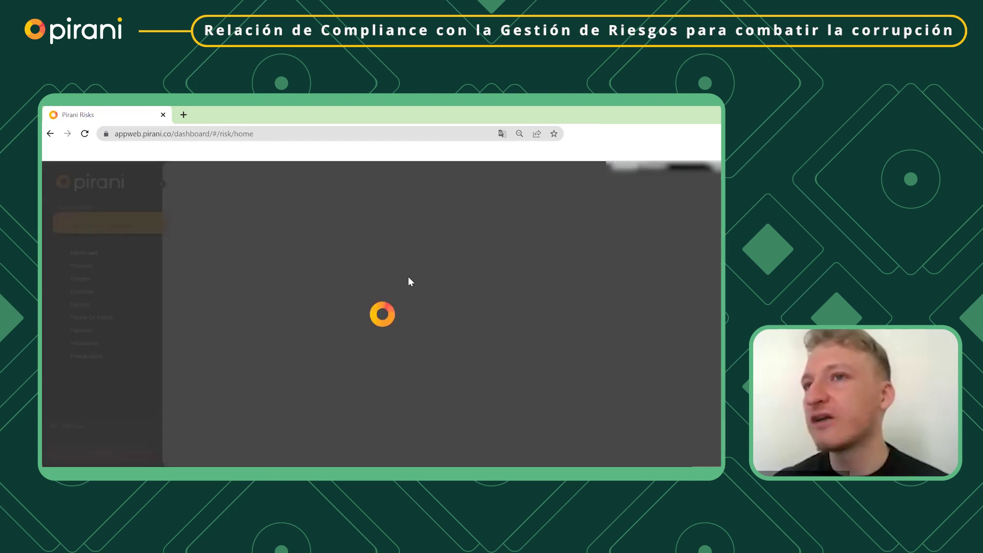